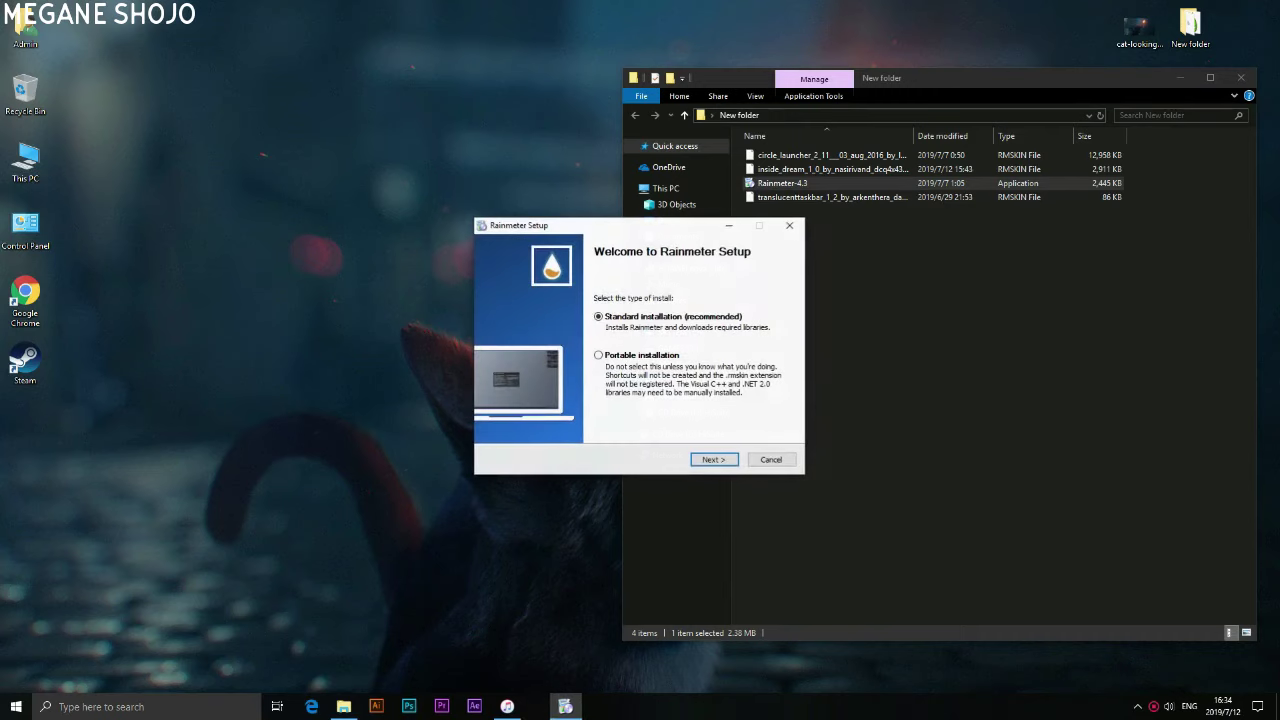
Install Rainmeter using the standard installation type.
left_click(715, 460)
left_click(715, 459)
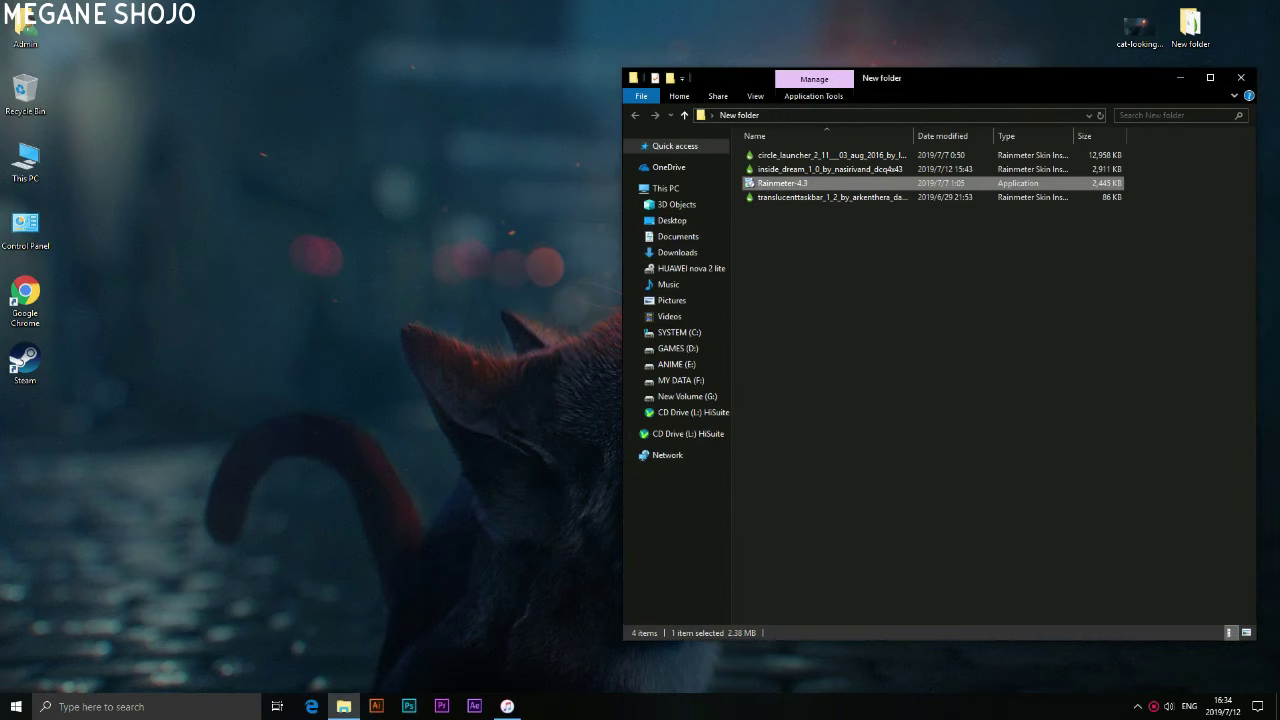
left_click_drag(1092, 87, 980, 95)
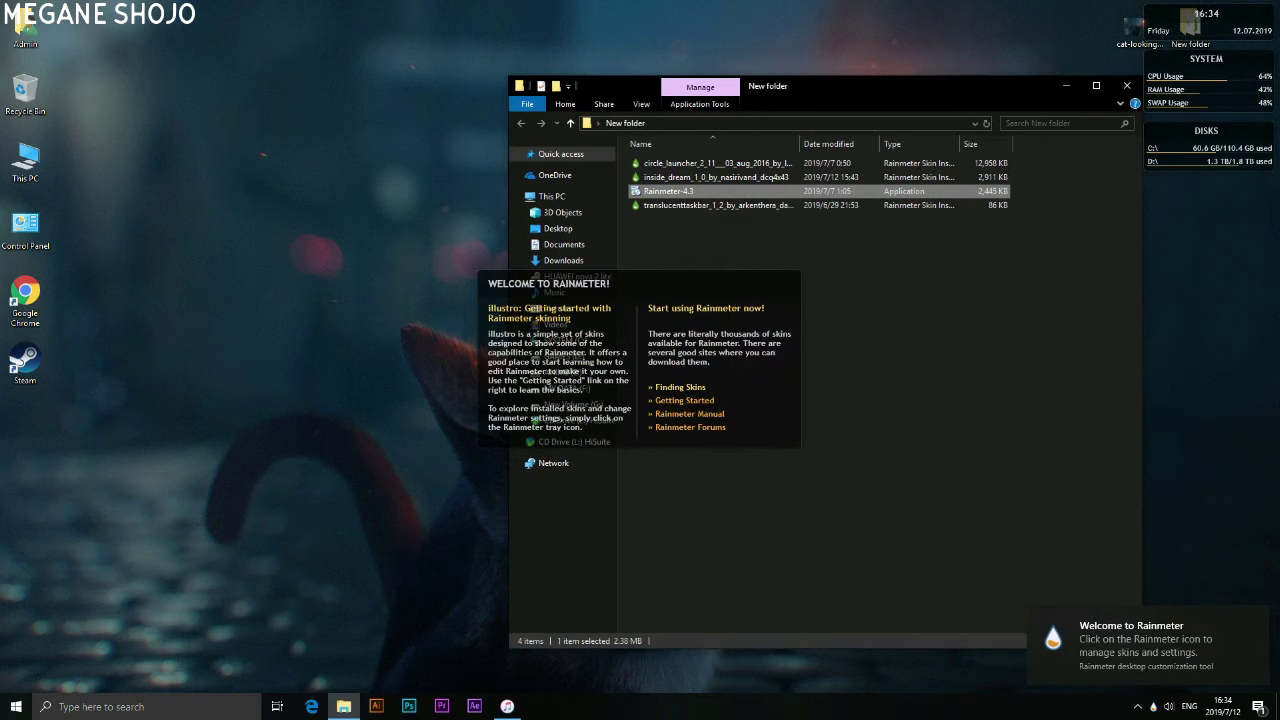
Clear the folder window off the desktop, unload the illustro Welcome skin and dismiss the Rainmeter notification.
left_click(1068, 85)
right_click(791, 286)
left_click(835, 433)
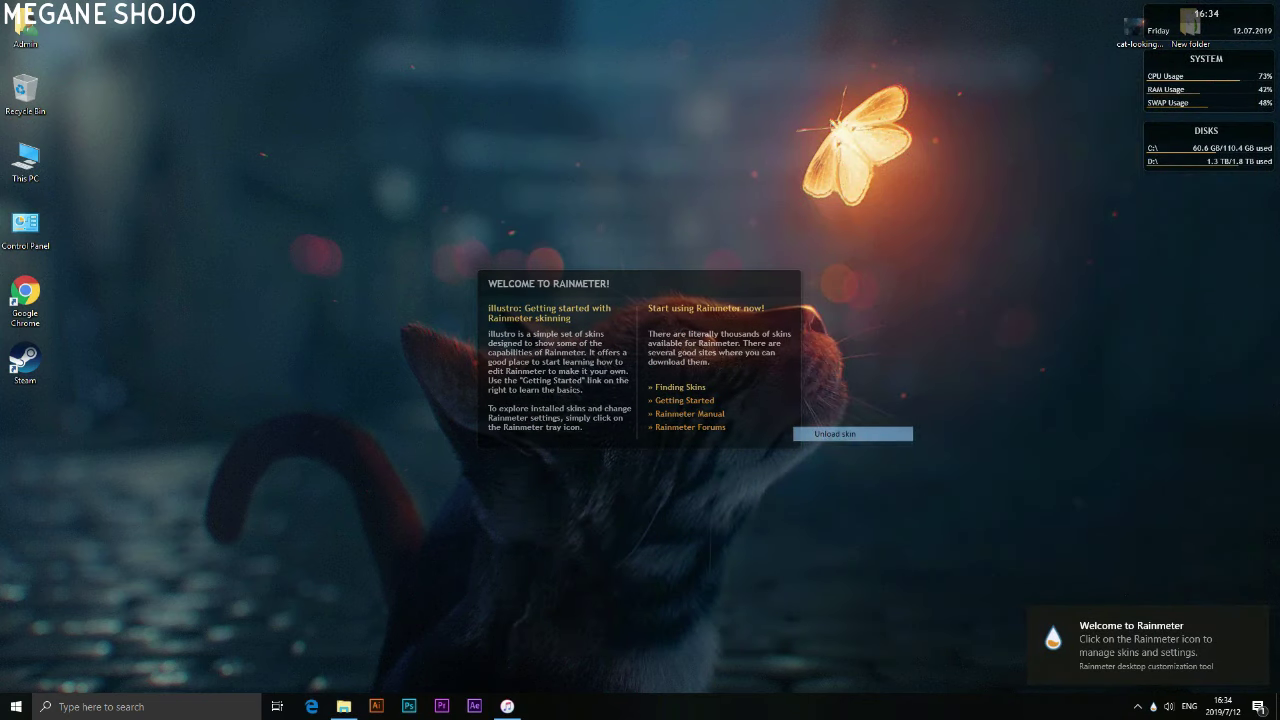
left_click(1258, 706)
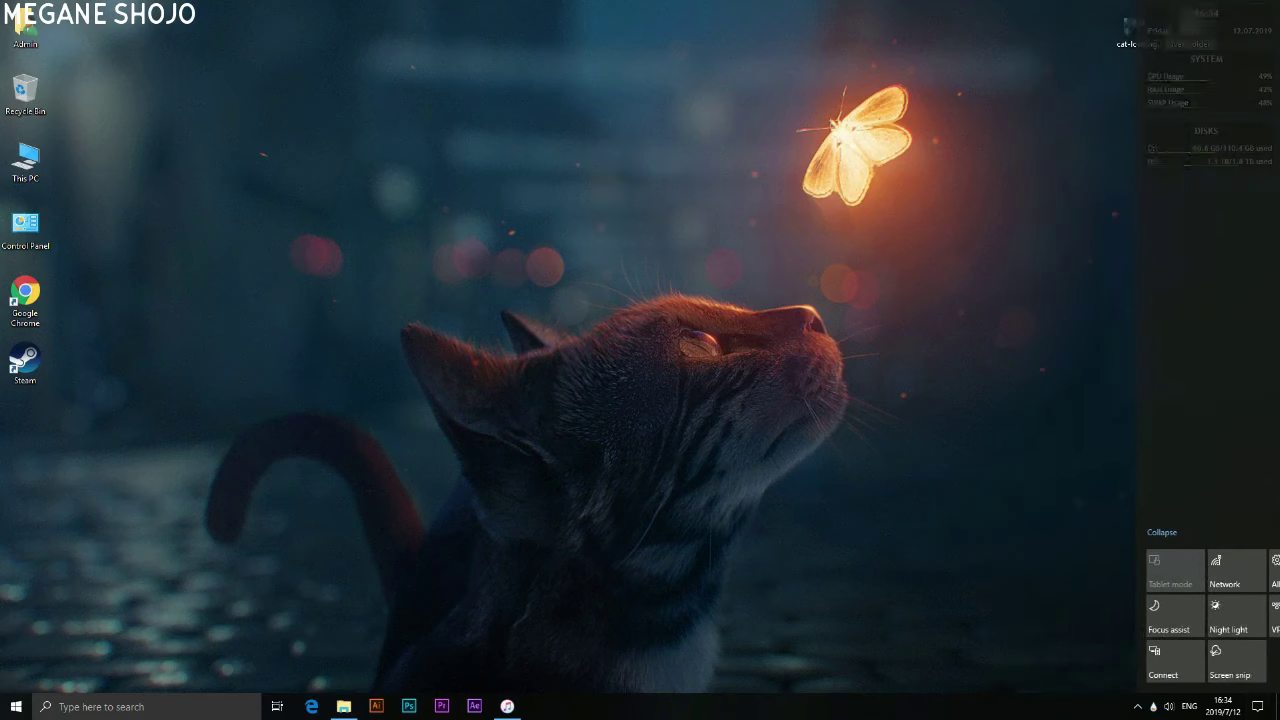
Unload the remaining default illustro skins from the desktop: System, Disks and Clock.
right_click(1192, 94)
left_click(1208, 243)
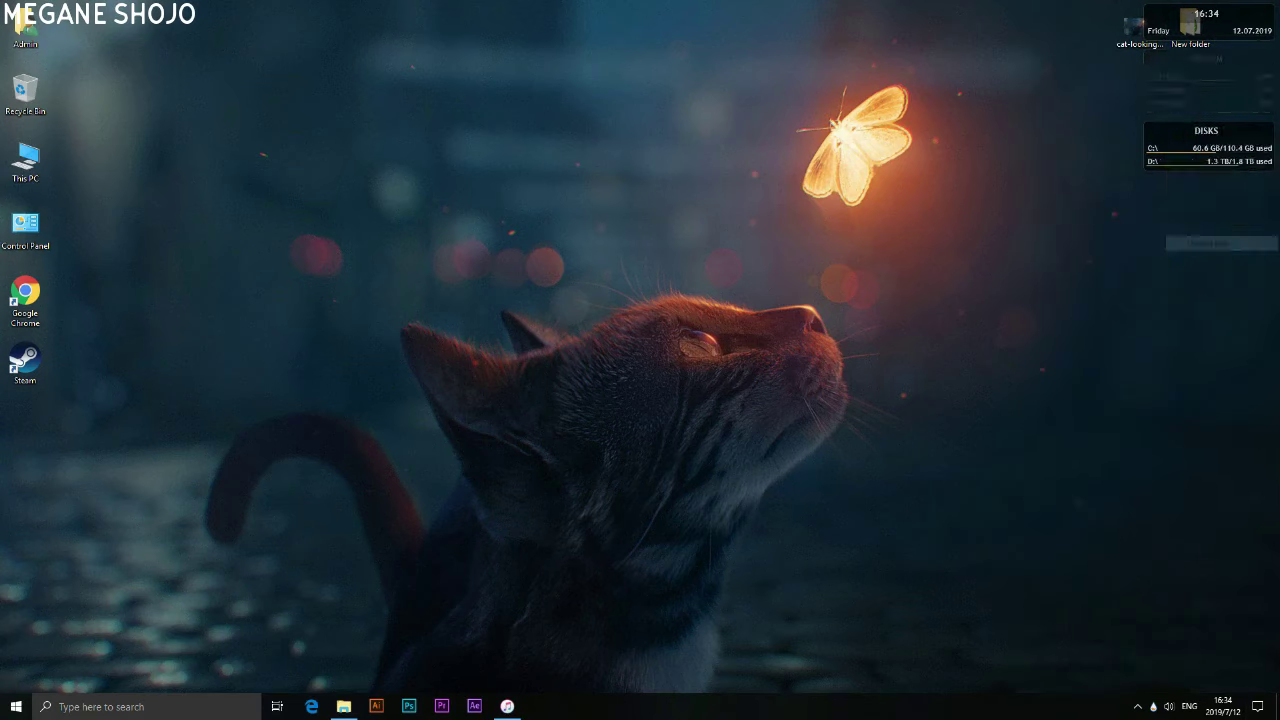
right_click(1176, 146)
left_click(1220, 296)
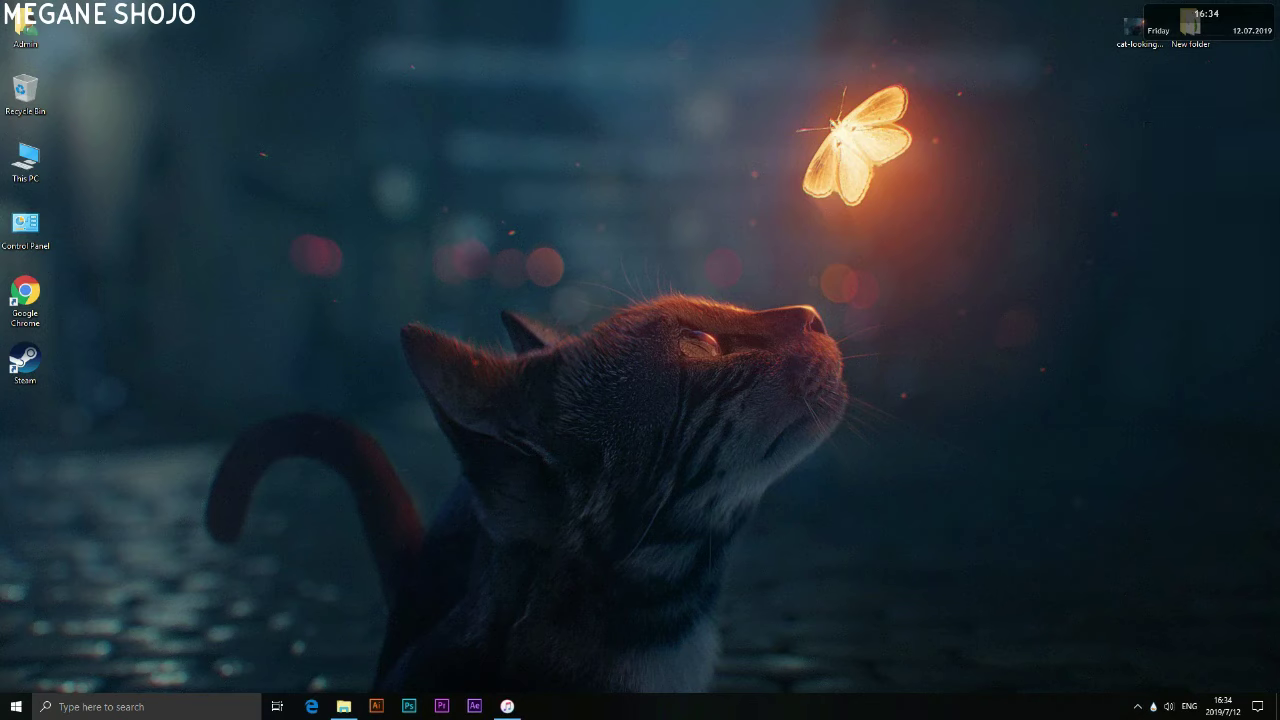
right_click(1171, 26)
left_click(1218, 176)
right_click(1175, 22)
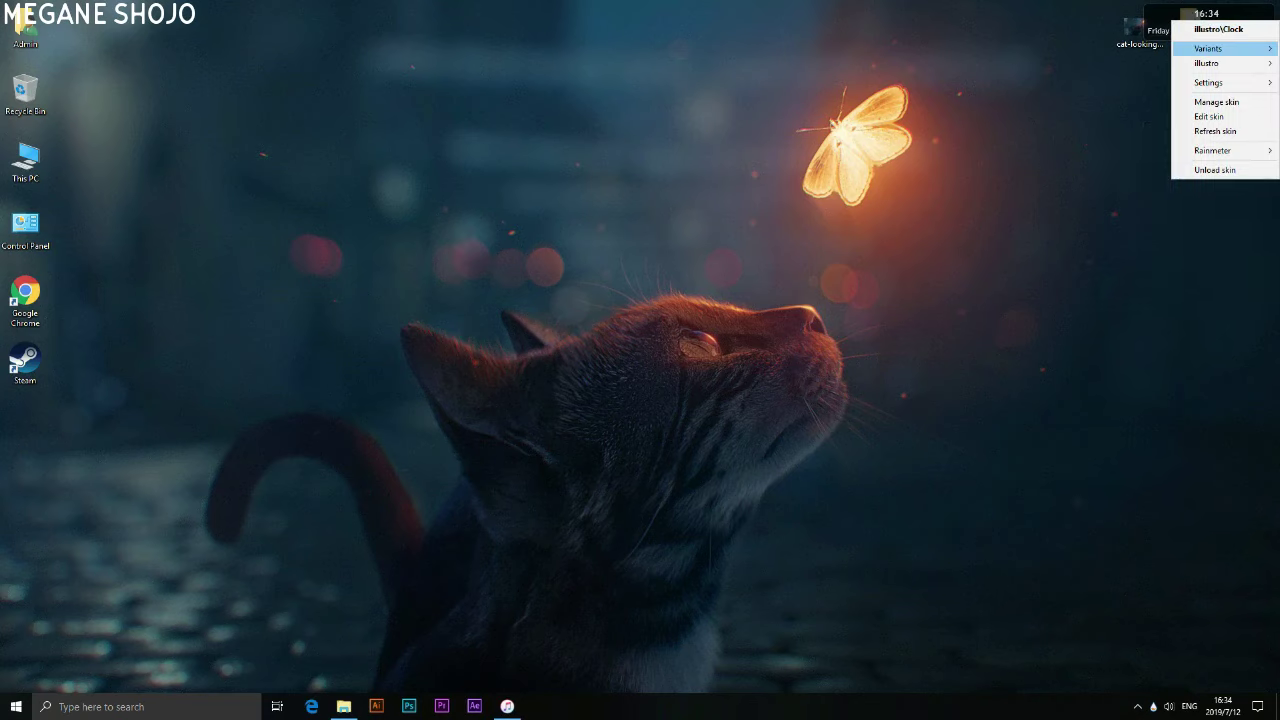
left_click(1215, 169)
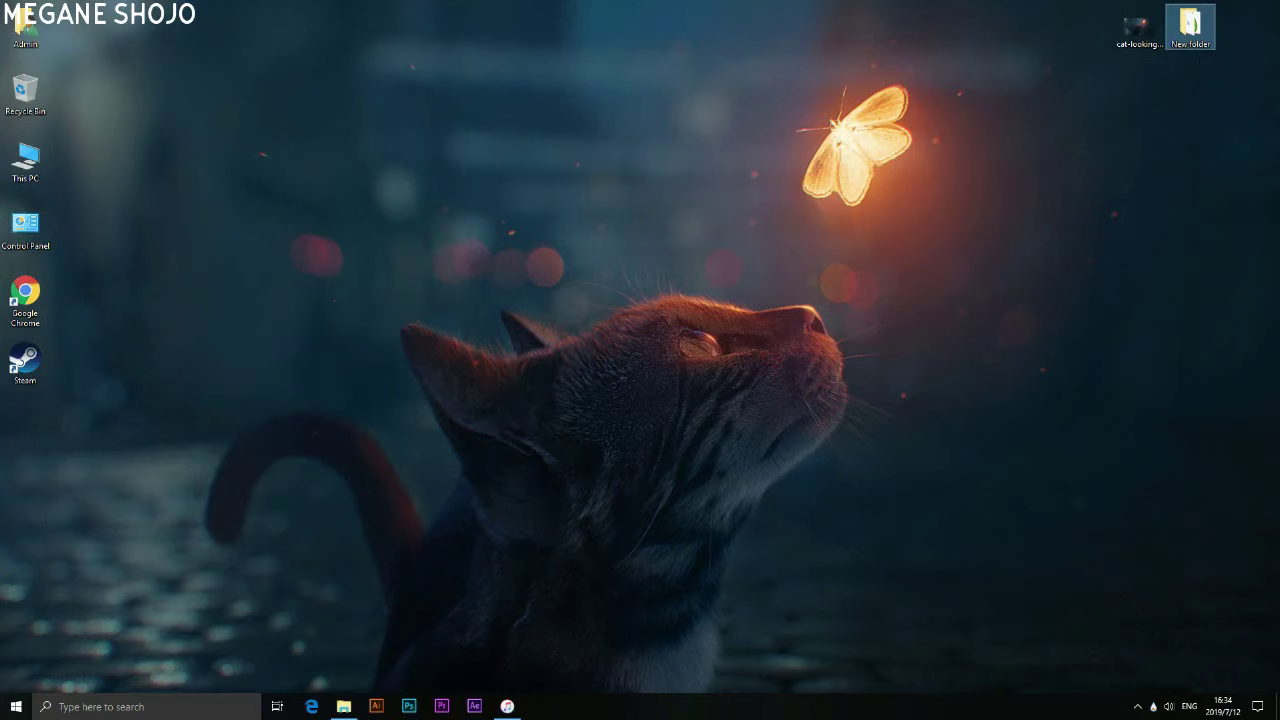
Install the Circle Launcher 2.11 skin package from New folder with its included layout, and minimize the folder window.
double_click(1190, 25)
left_click_drag(870, 88, 969, 76)
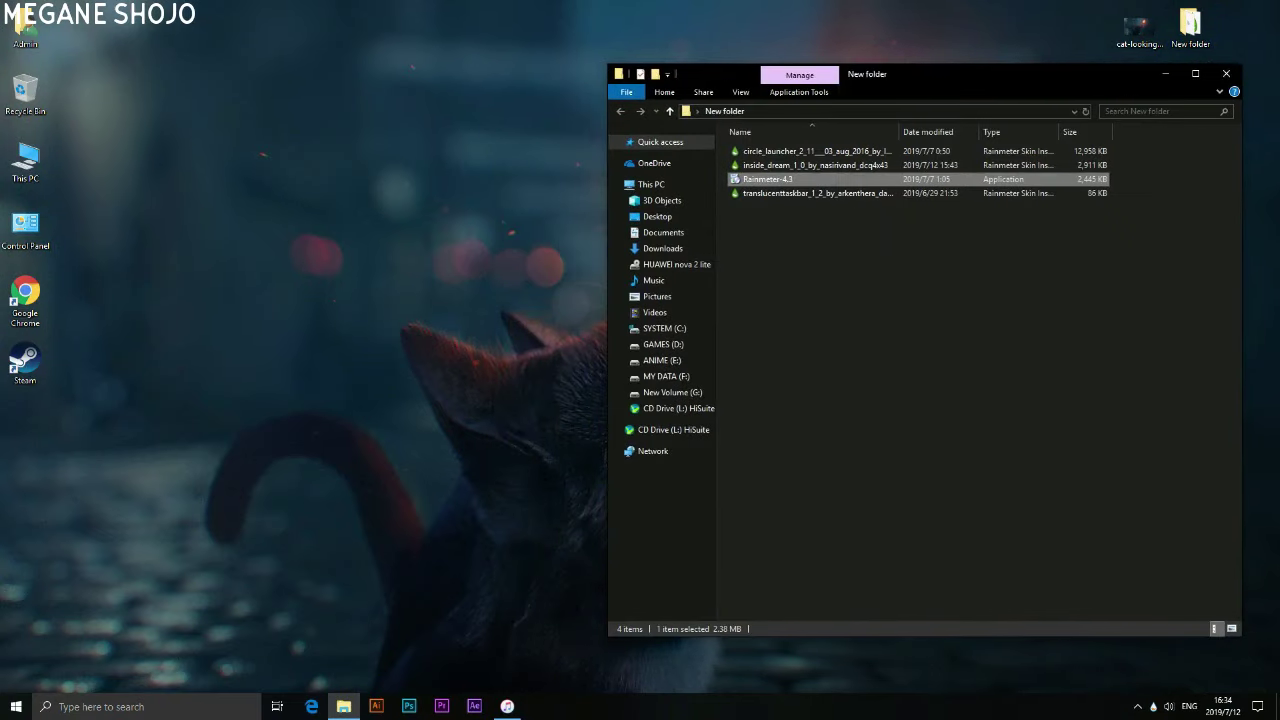
left_click(800, 151)
double_click(816, 151)
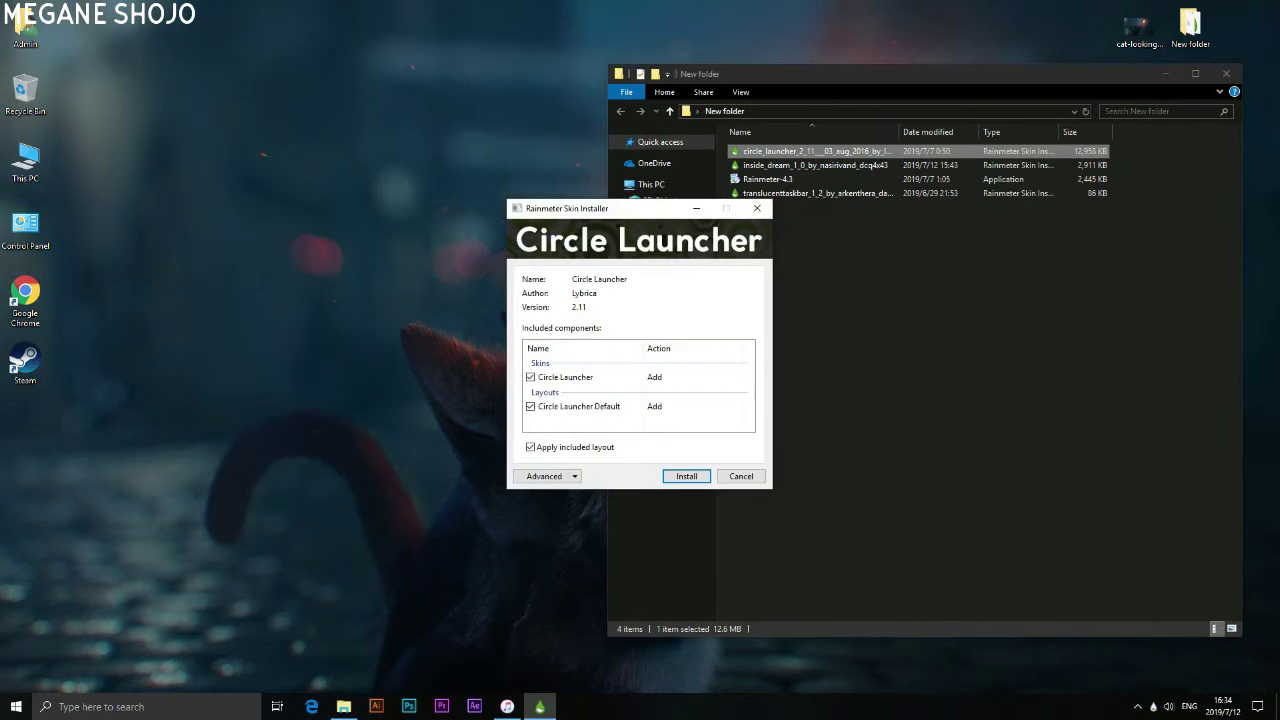
left_click(687, 477)
left_click(1165, 74)
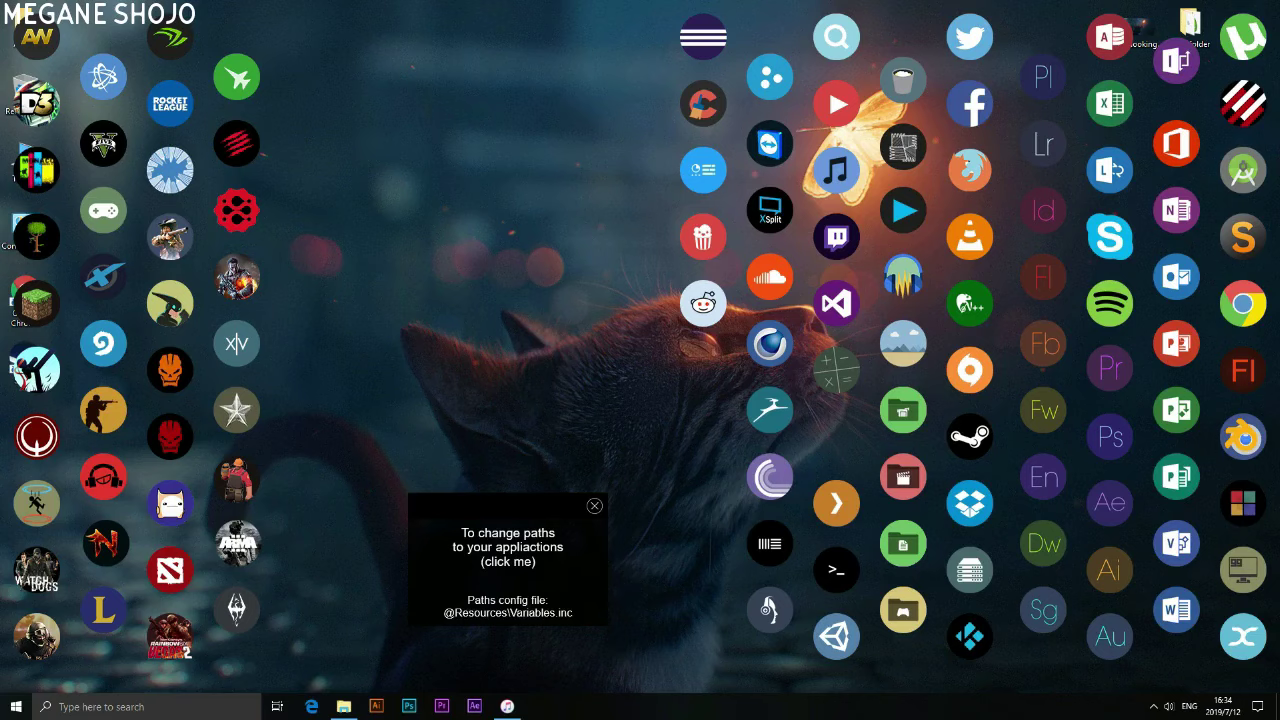
Unload unneeded Circle Launcher skins one by one from the desktop, including MSI Afterburner, Monaco and Terraria.
right_click(218, 76)
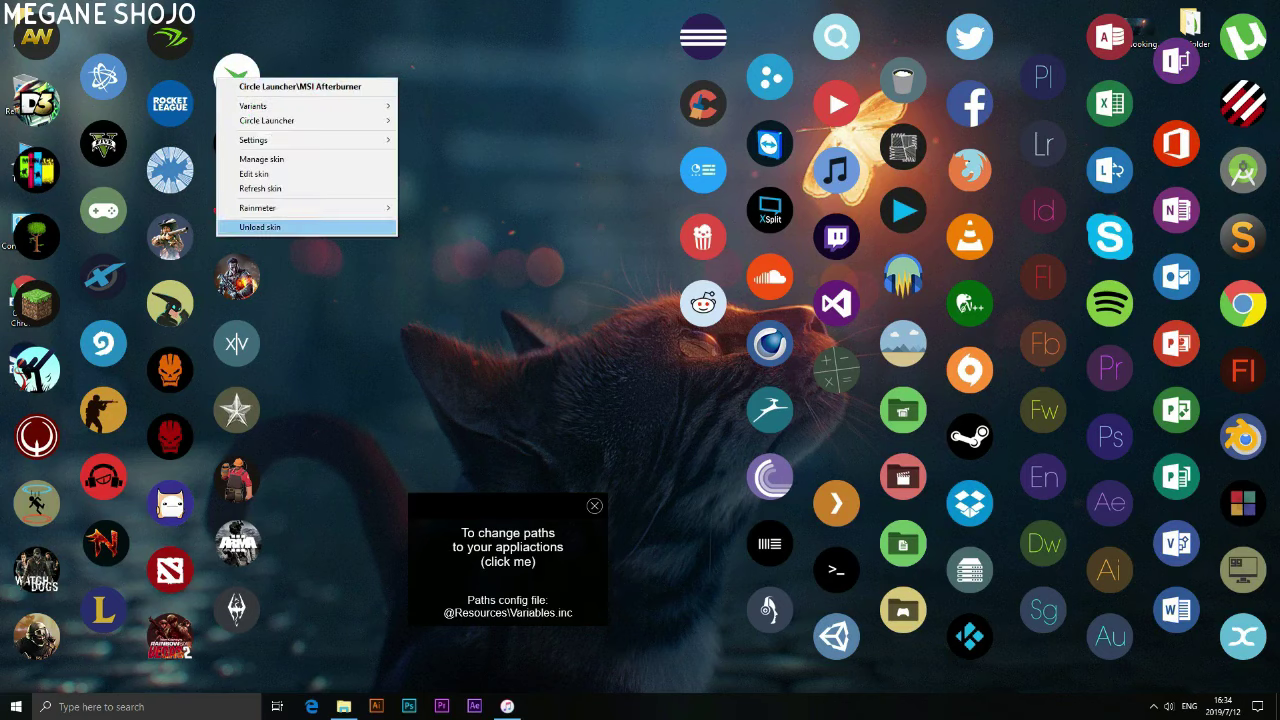
left_click(300, 229)
right_click(169, 166)
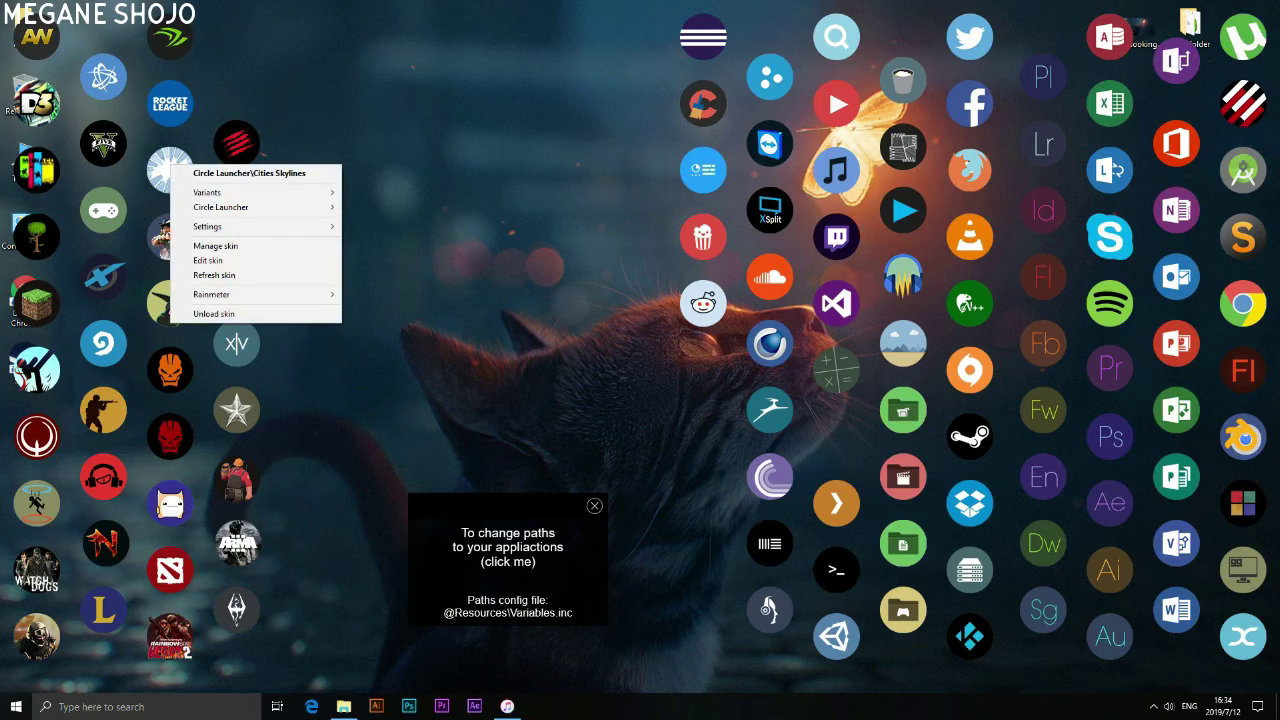
right_click(35, 33)
left_click(100, 184)
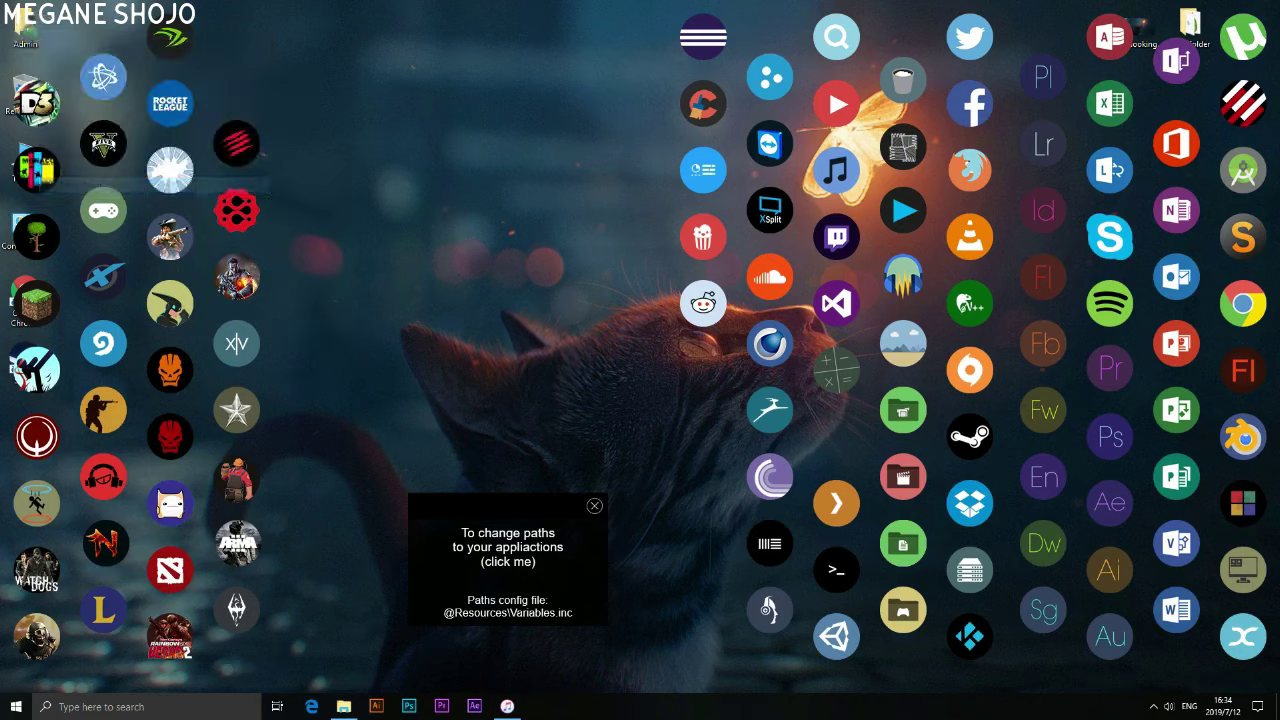
right_click(50, 112)
left_click(93, 262)
right_click(53, 170)
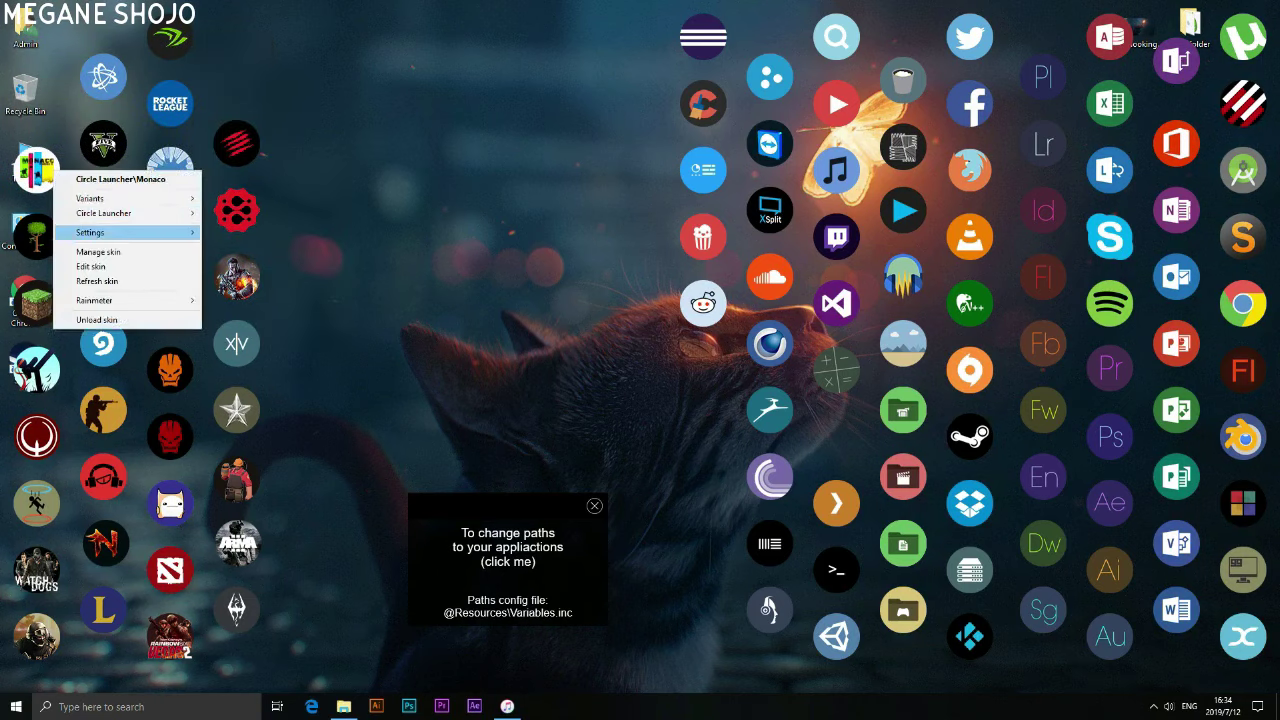
left_click(96, 319)
right_click(40, 221)
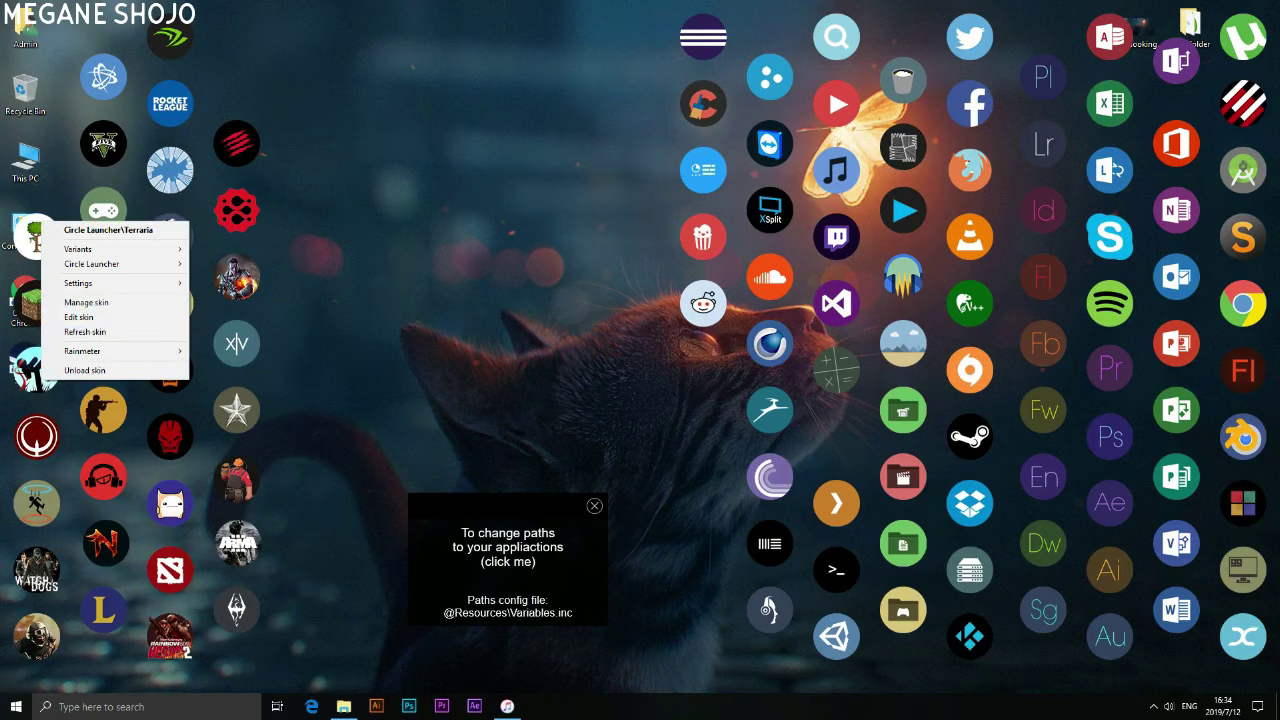
left_click(85, 370)
right_click(30, 316)
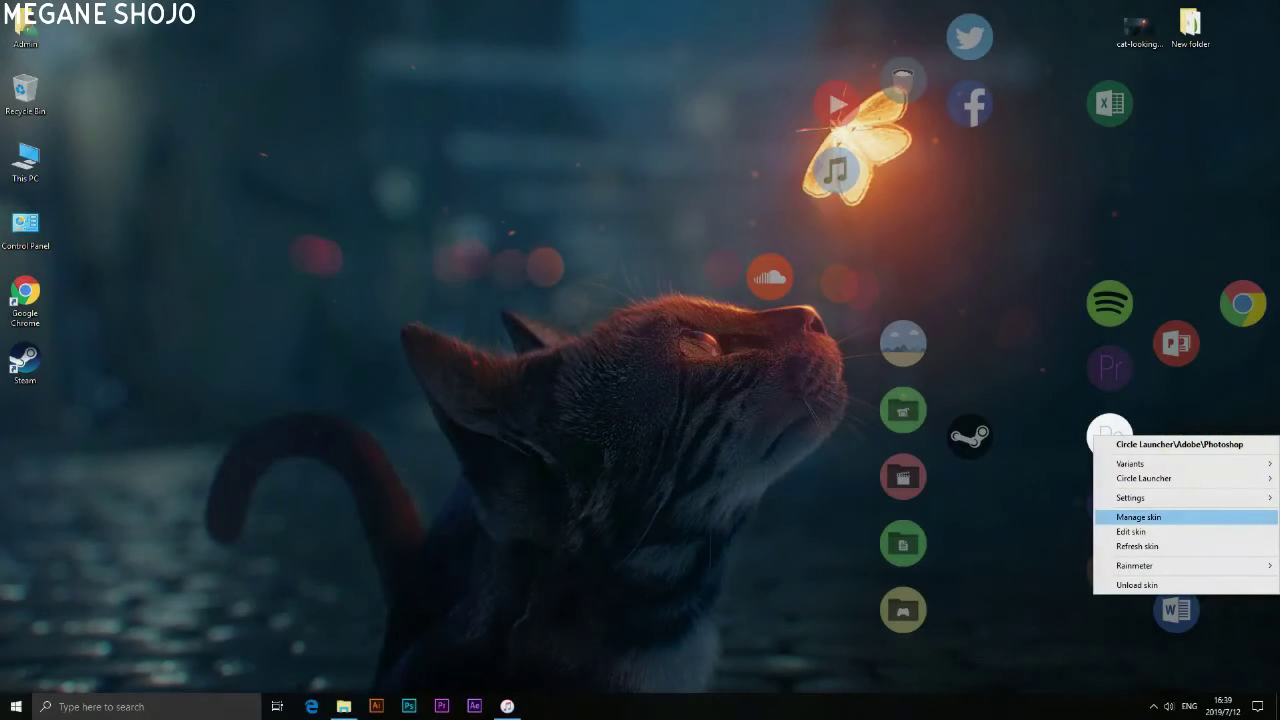
Set the transparency of the Circle Launcher Photoshop skin to 50% and close the skin manager.
left_click(1138, 517)
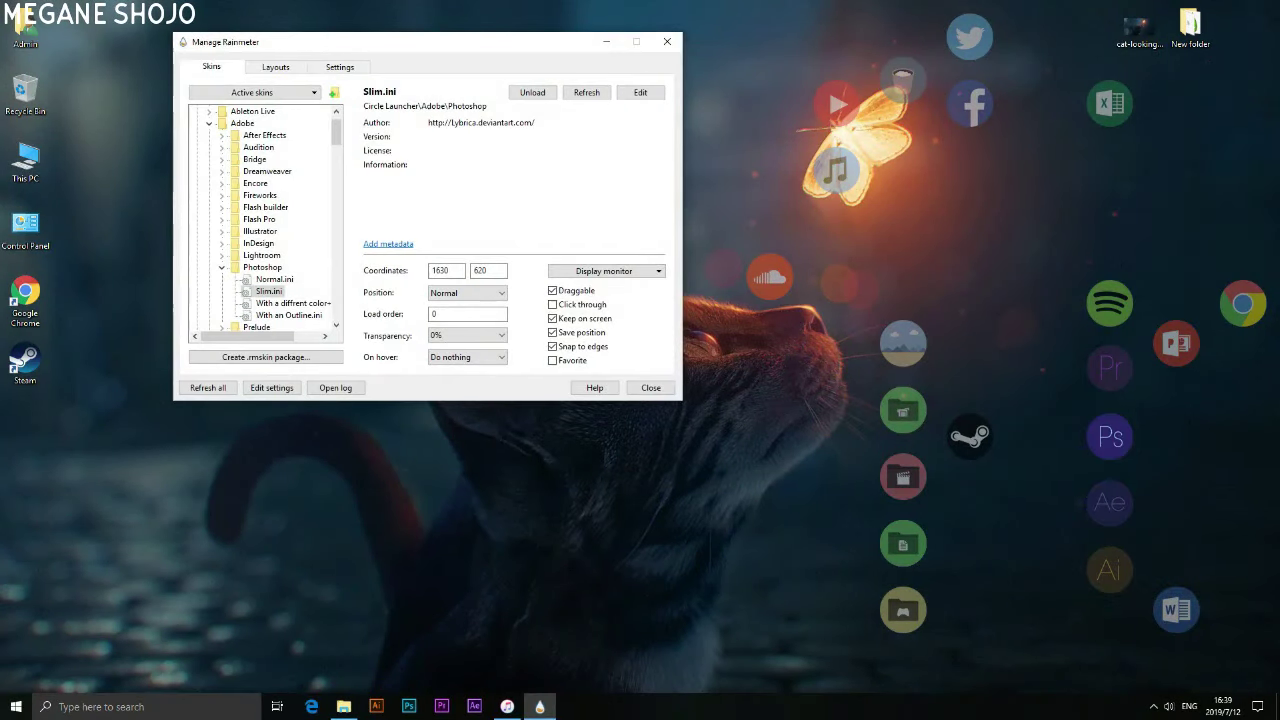
left_click(468, 336)
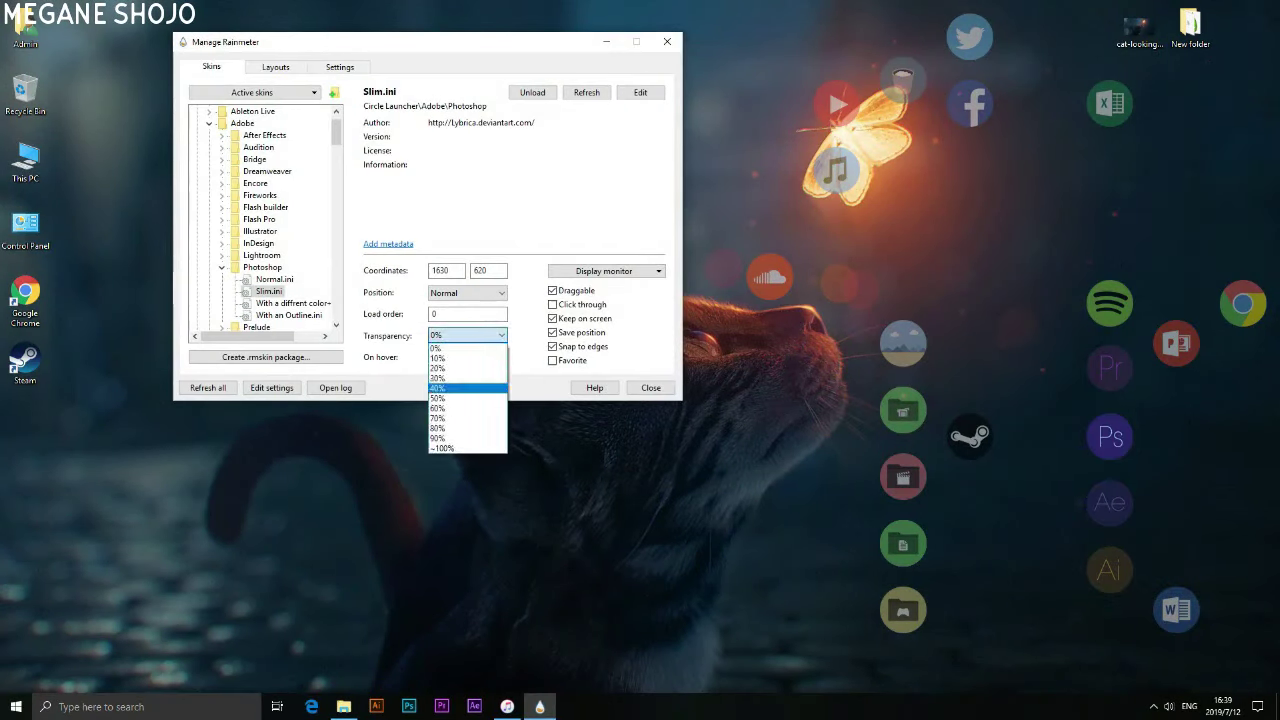
left_click(467, 398)
left_click(651, 388)
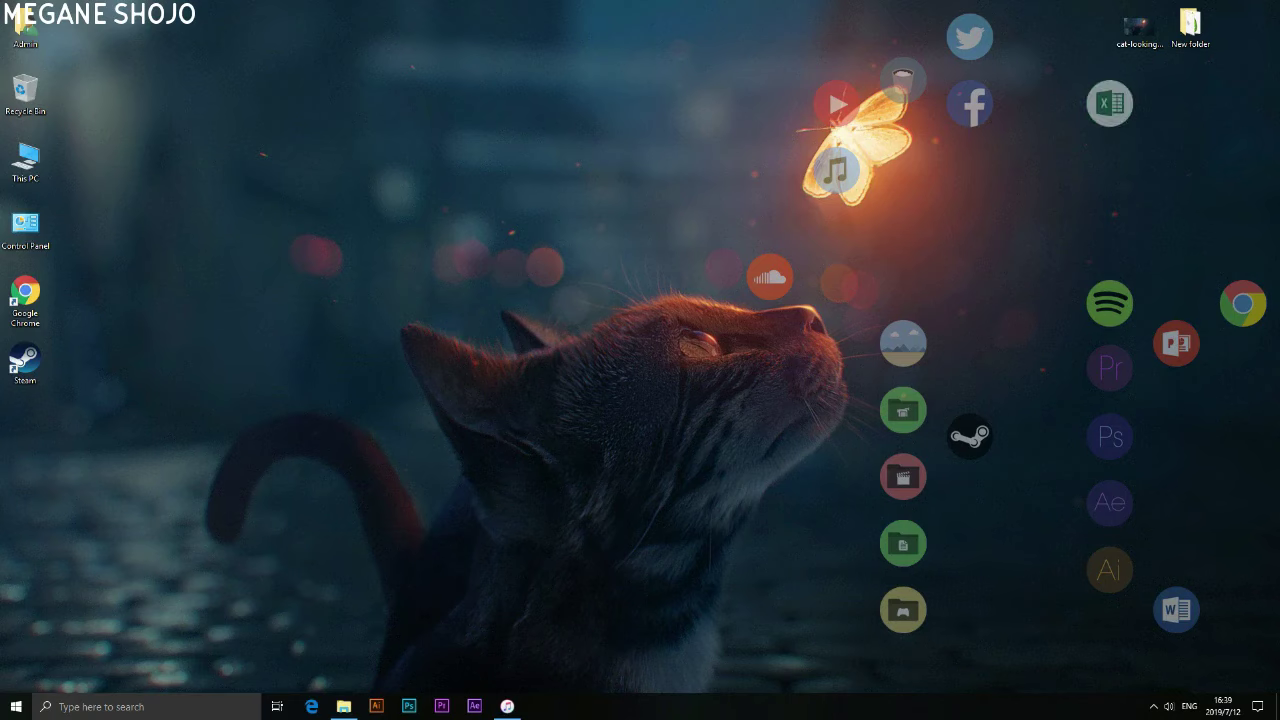
Line up the four folder launchers in a row in the desktop's upper-left area, with the Chrome launcher parked below them.
left_click_drag(1243, 305, 128, 44)
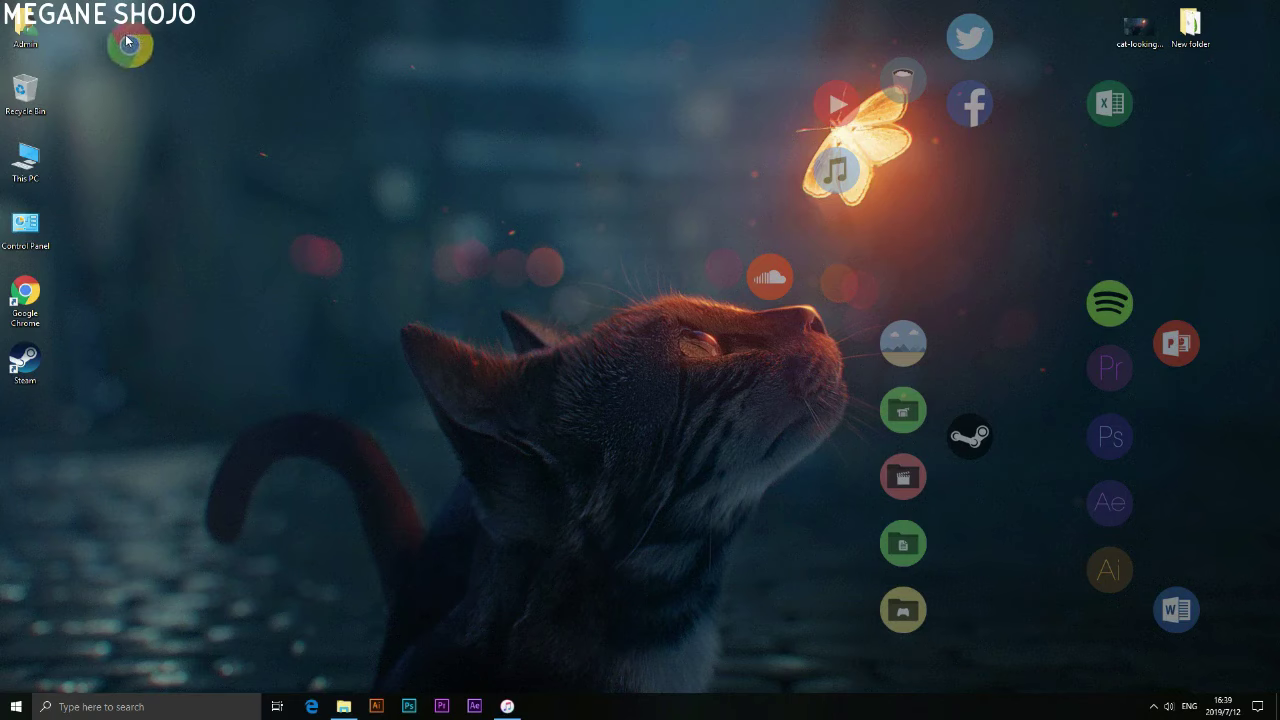
left_click_drag(903, 412, 241, 96)
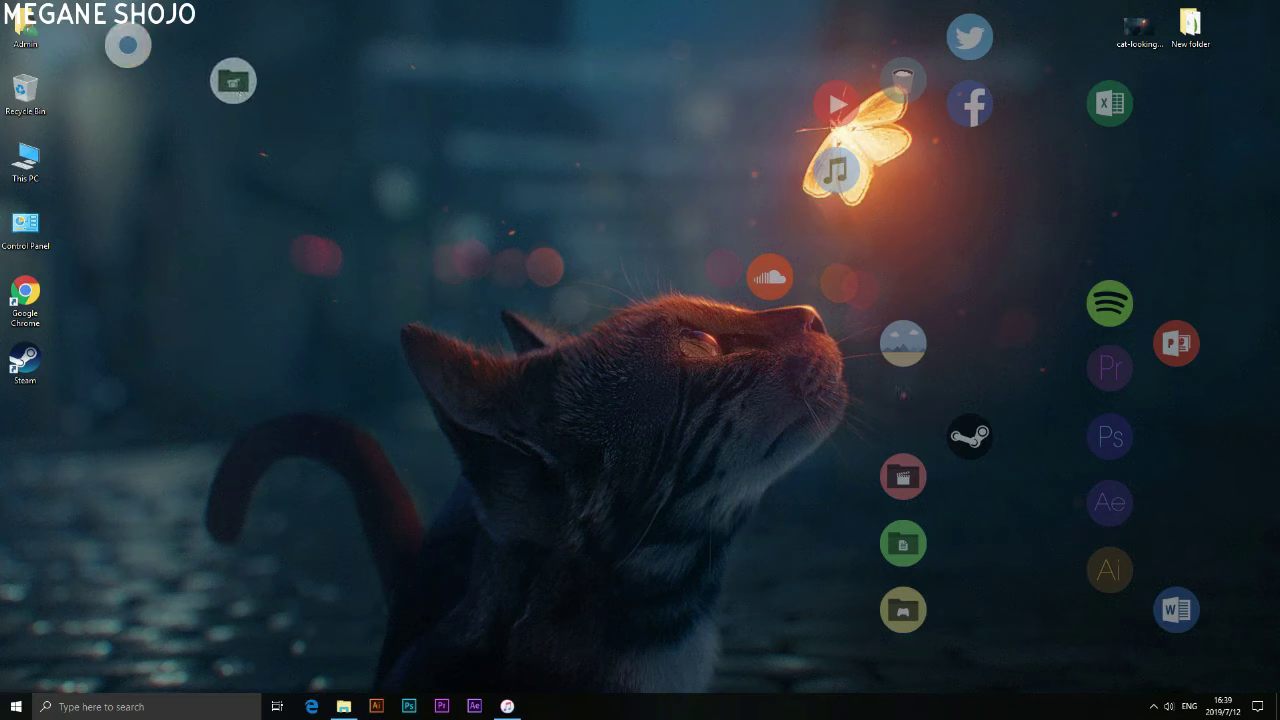
left_click_drag(129, 57, 182, 226)
left_click_drag(230, 86, 133, 50)
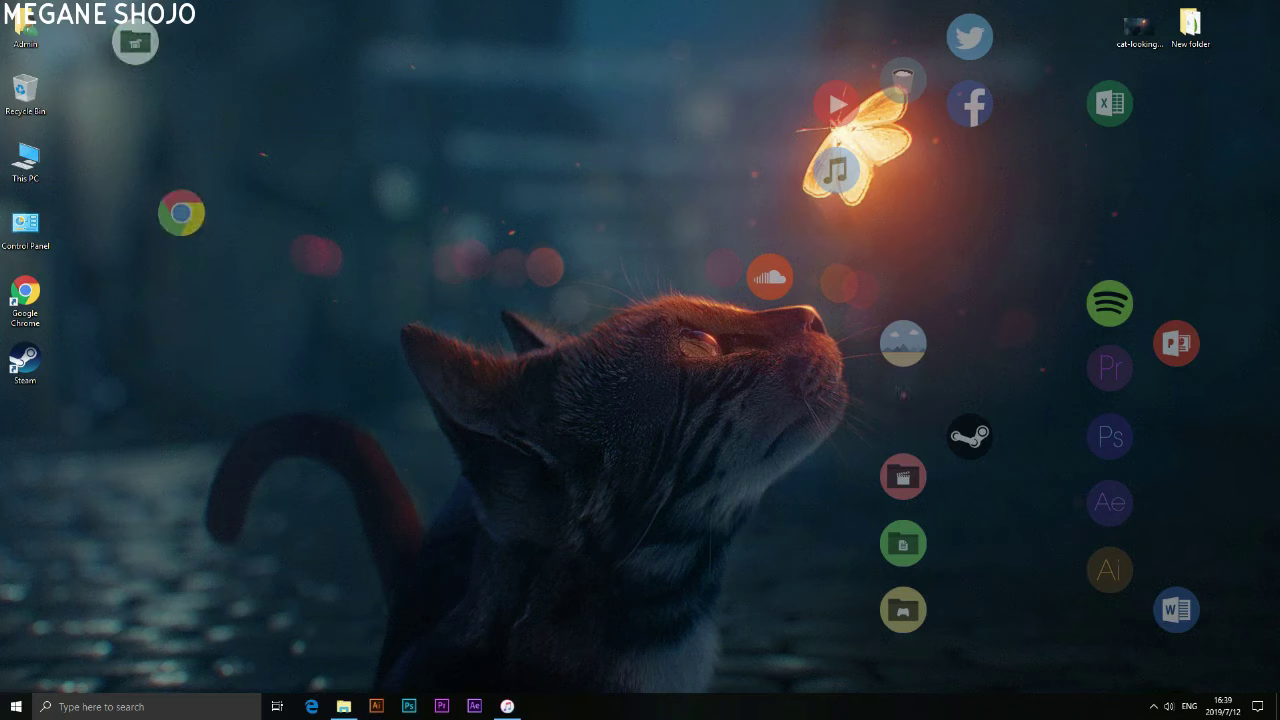
left_click_drag(903, 476, 198, 41)
left_click_drag(903, 543, 282, 44)
left_click_drag(891, 618, 319, 55)
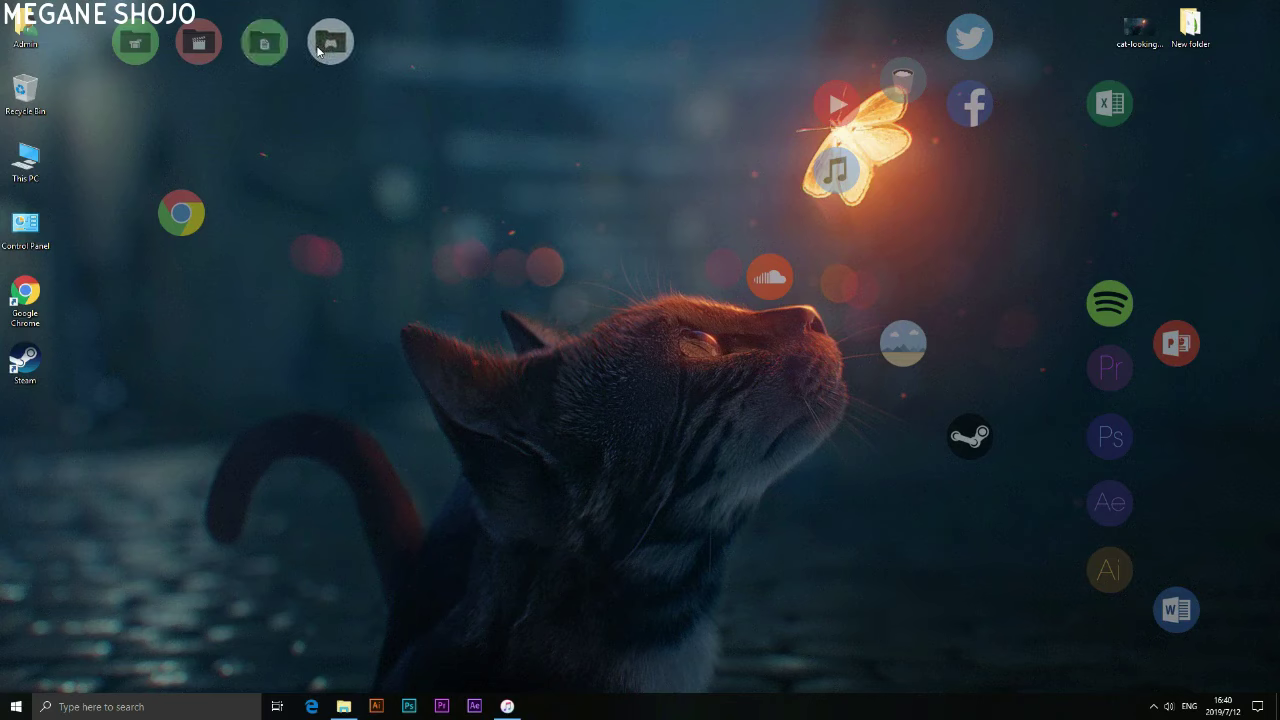
left_click_drag(319, 55, 319, 55)
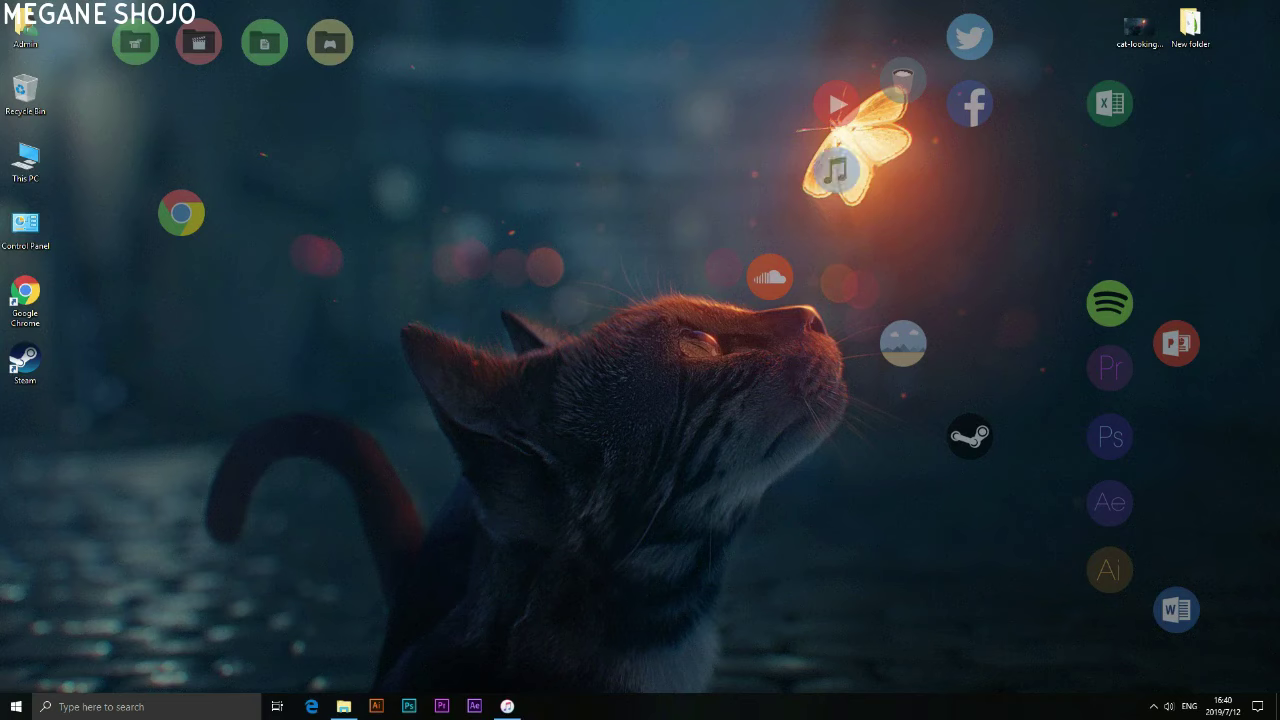
Form a second row of Twitter, Facebook, Chrome and Steam launchers under the folder launchers, with the trash launcher below it.
left_click_drag(903, 79, 117, 178)
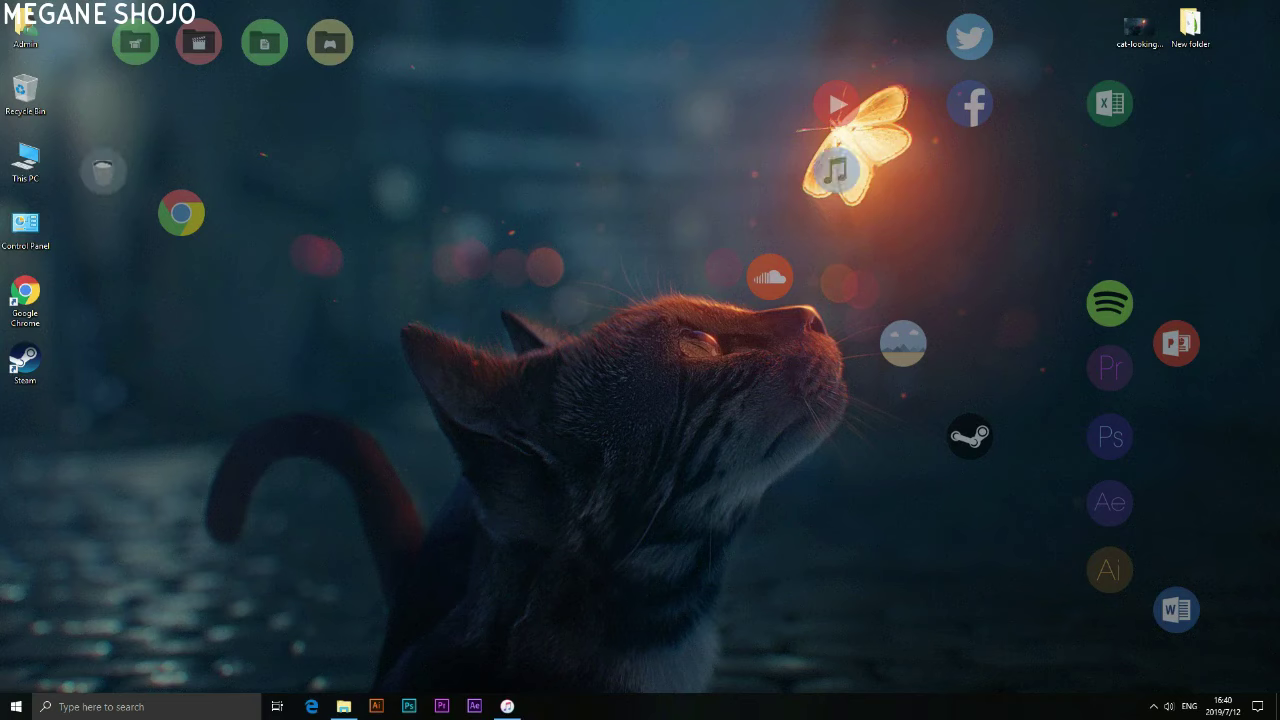
left_click_drag(949, 439, 368, 174)
left_click_drag(188, 213, 243, 111)
left_click_drag(969, 108, 162, 113)
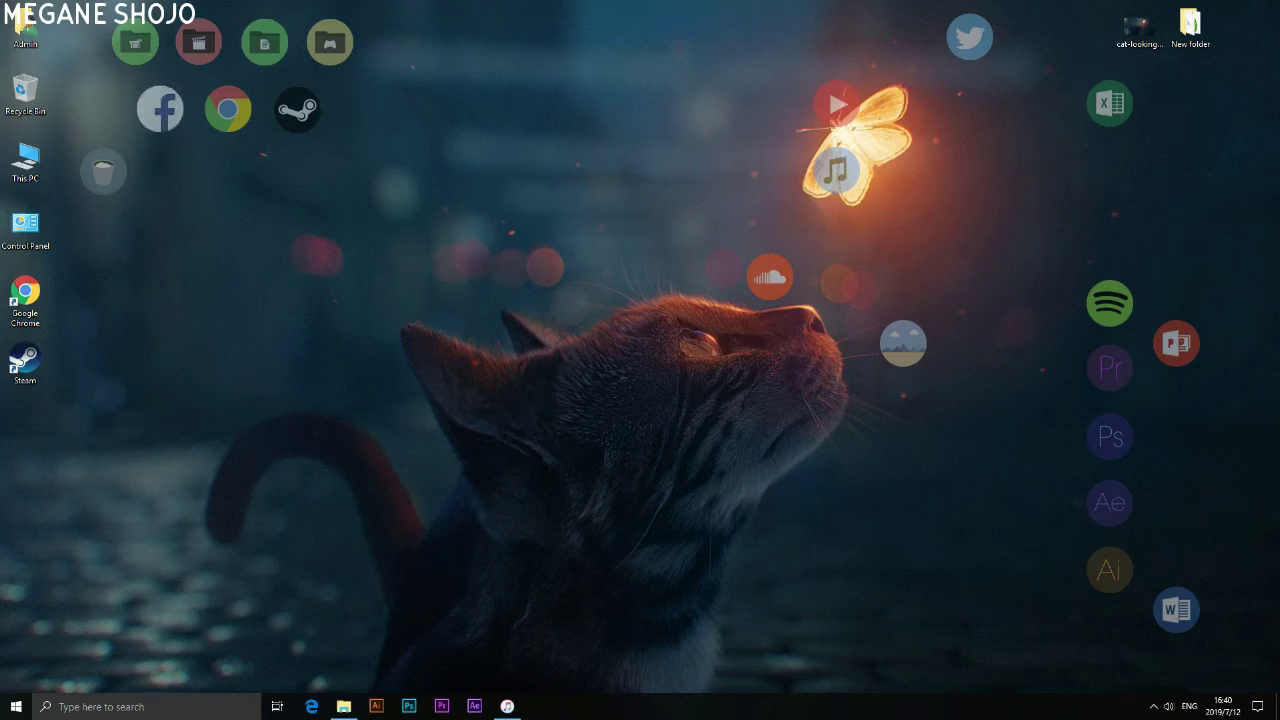
left_click_drag(962, 42, 74, 111)
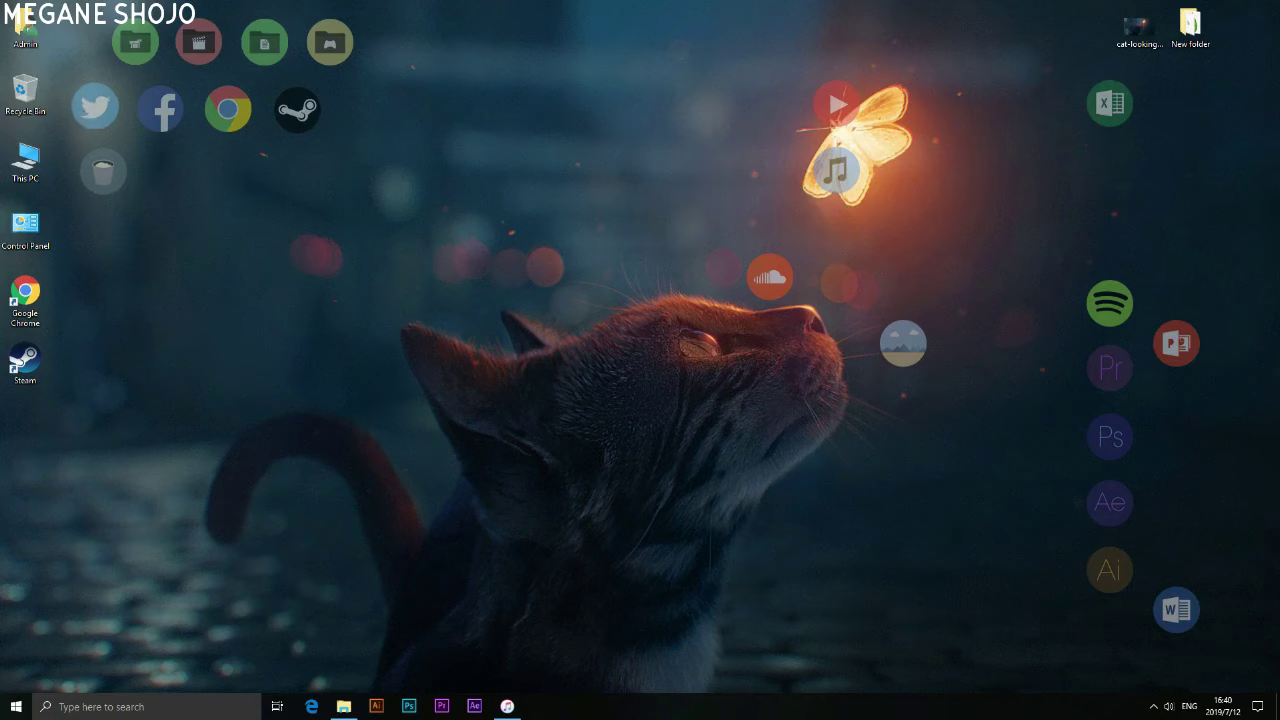
Form a third row of the pictures, Spotify and SoundCloud launchers, and place the trash launcher beneath it.
left_click_drag(770, 277, 285, 174)
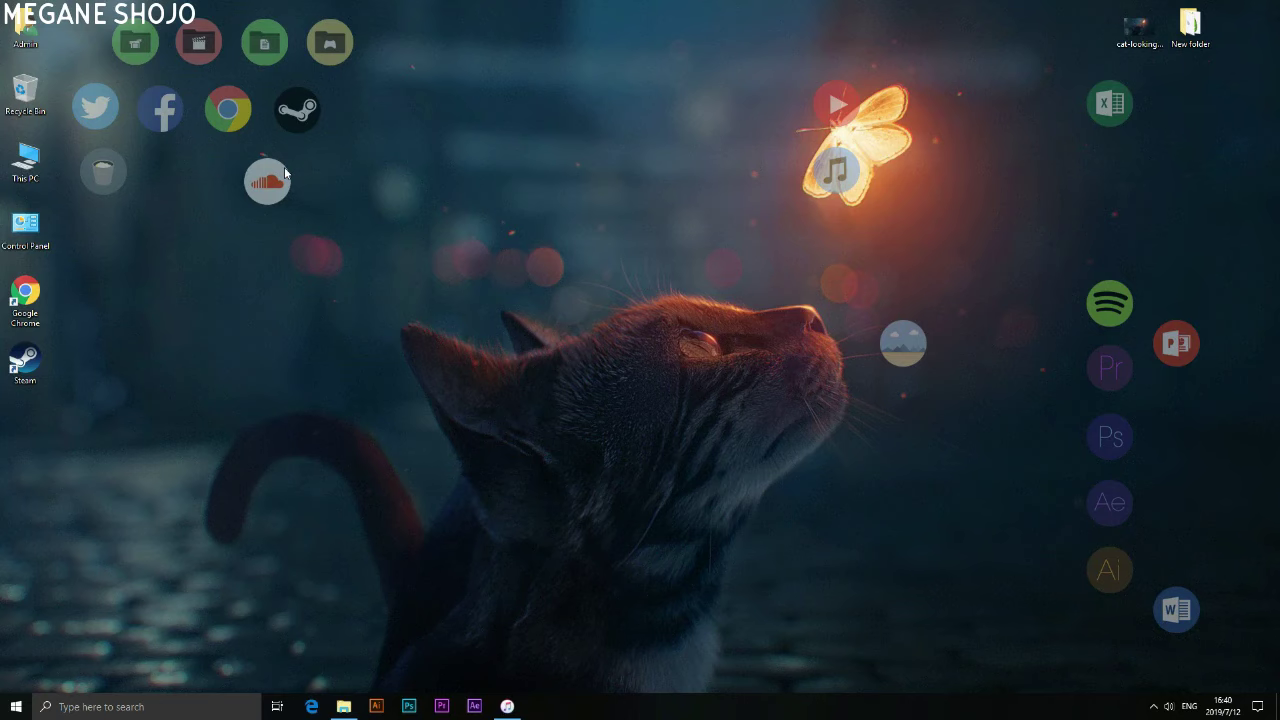
left_click_drag(1110, 303, 193, 168)
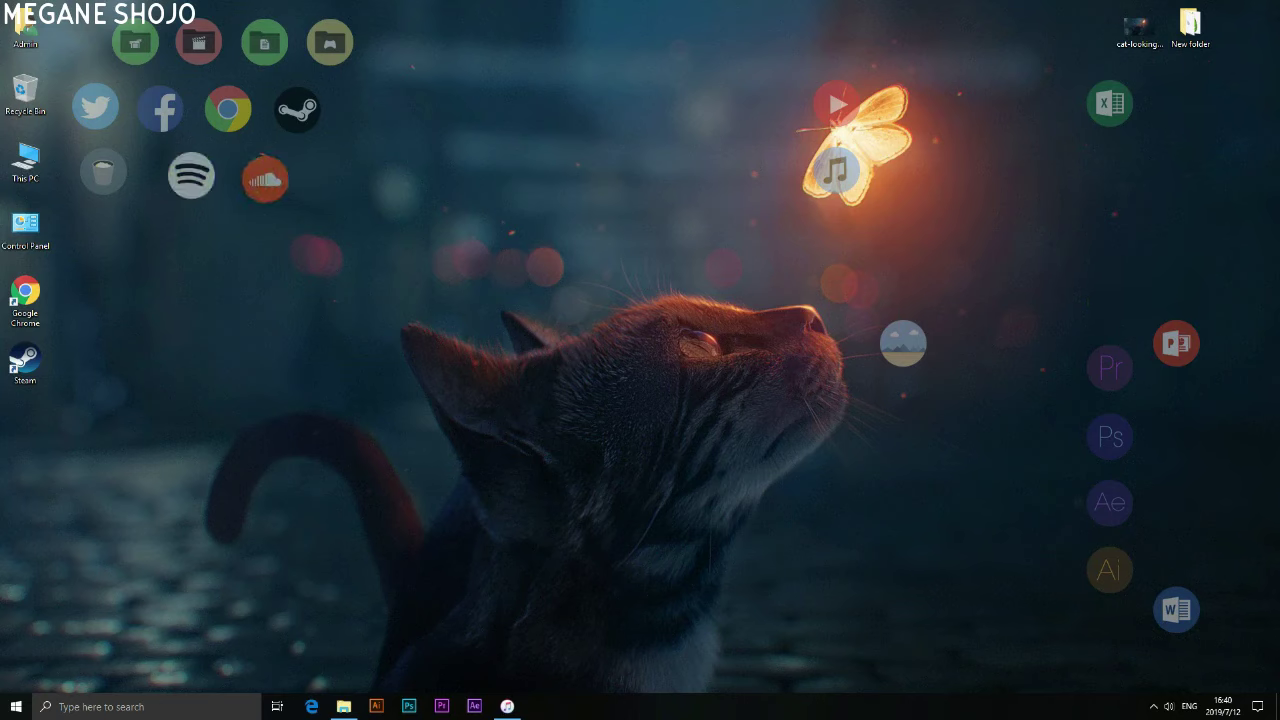
left_click_drag(103, 172, 95, 302)
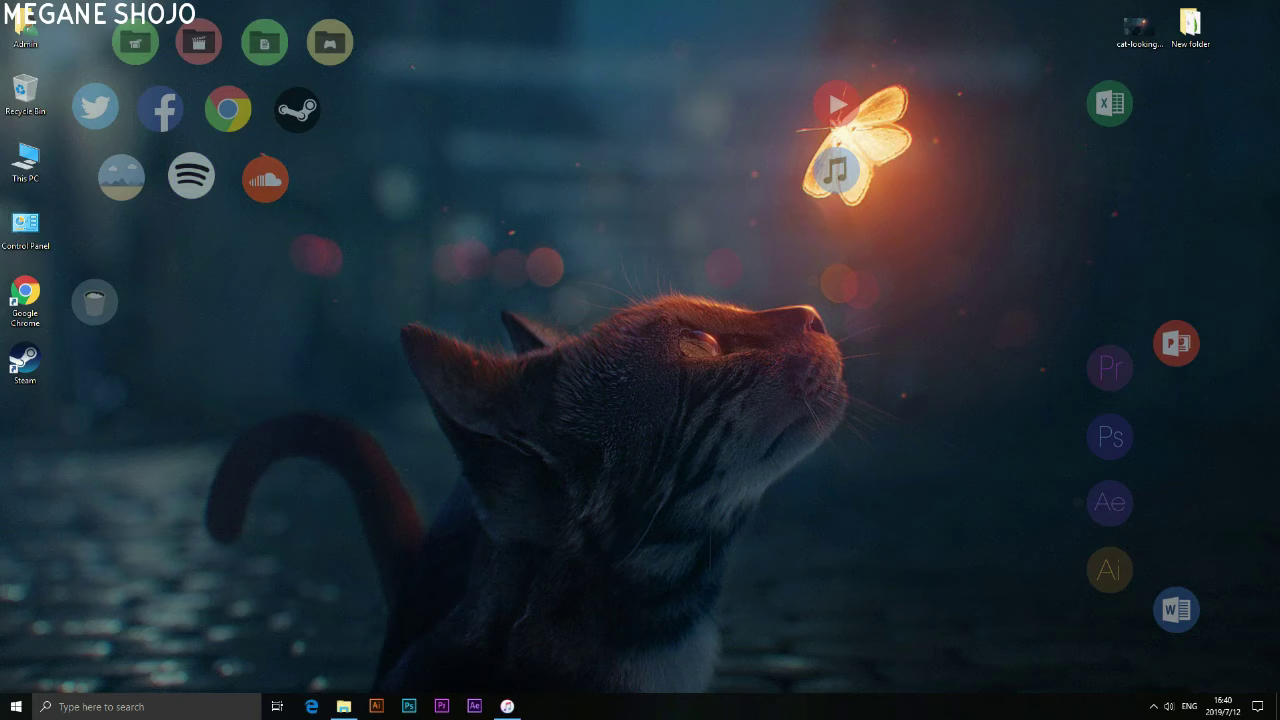
left_click_drag(184, 178, 187, 182)
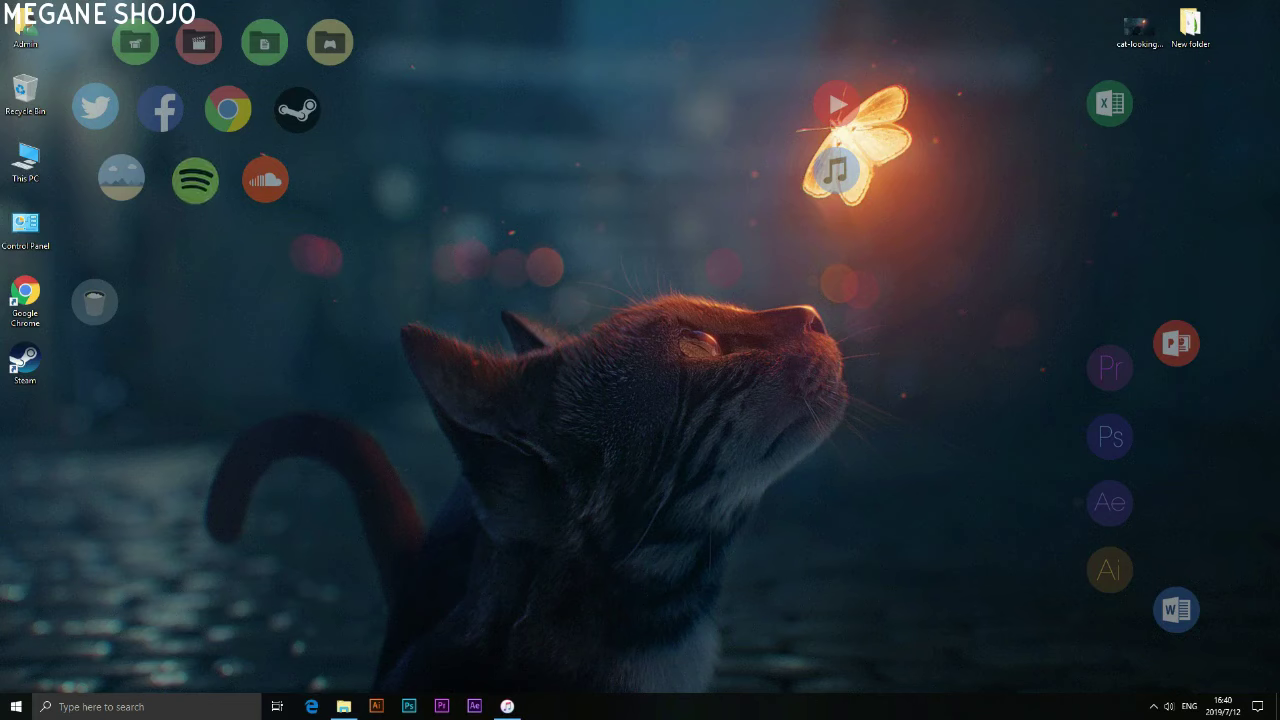
left_click_drag(105, 293, 163, 243)
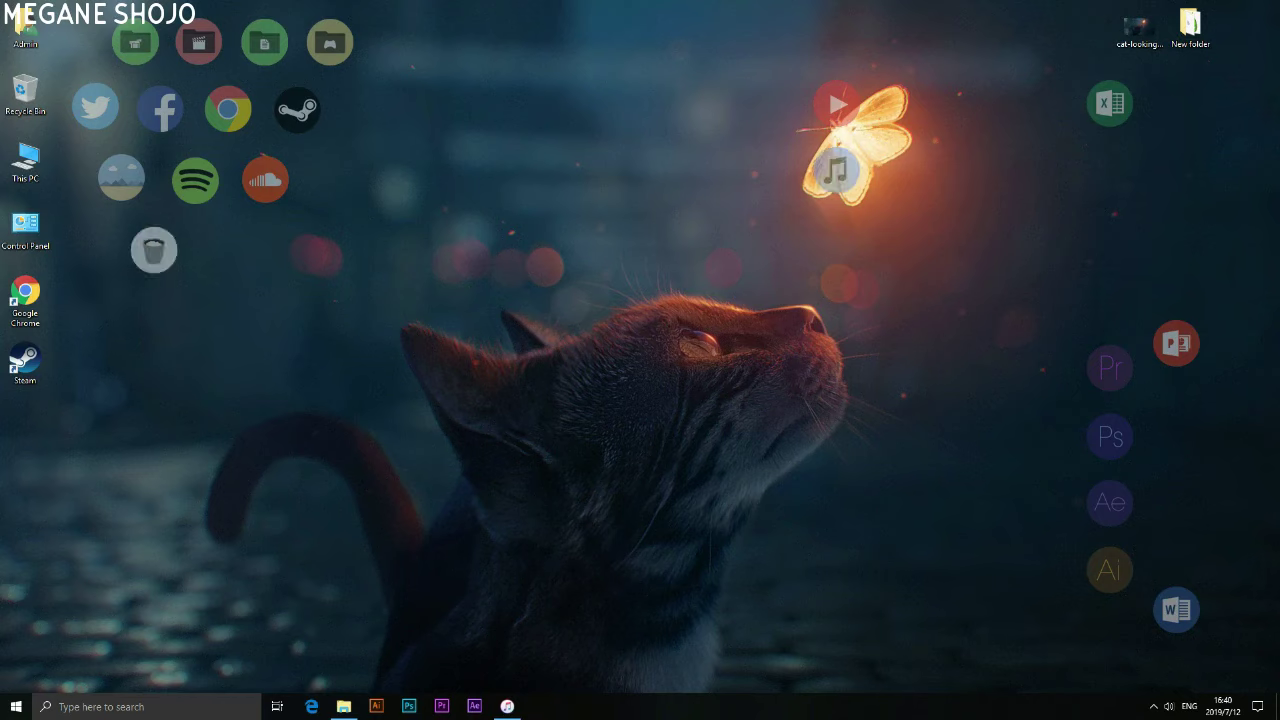
Move the Word, PowerPoint and Excel launchers inward, away from the Adobe launchers.
left_click_drag(1176, 612, 906, 585)
left_click_drag(1178, 347, 940, 378)
left_click_drag(1110, 103, 980, 251)
Move the Illustrator, After Effects, Photoshop and Premiere launchers outward into an evenly spaced column near the desktop's right edge.
left_click_drag(1110, 570, 1206, 643)
left_click_drag(1114, 510, 1196, 534)
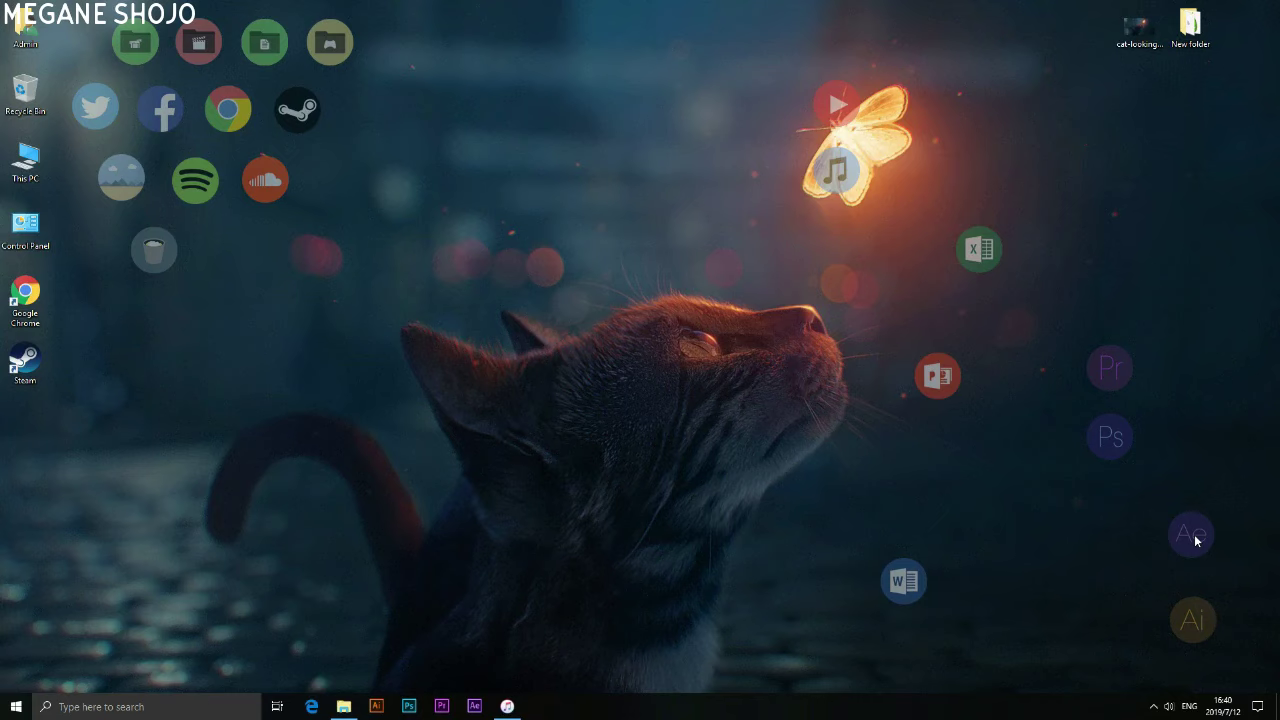
left_click_drag(1110, 437, 1191, 452)
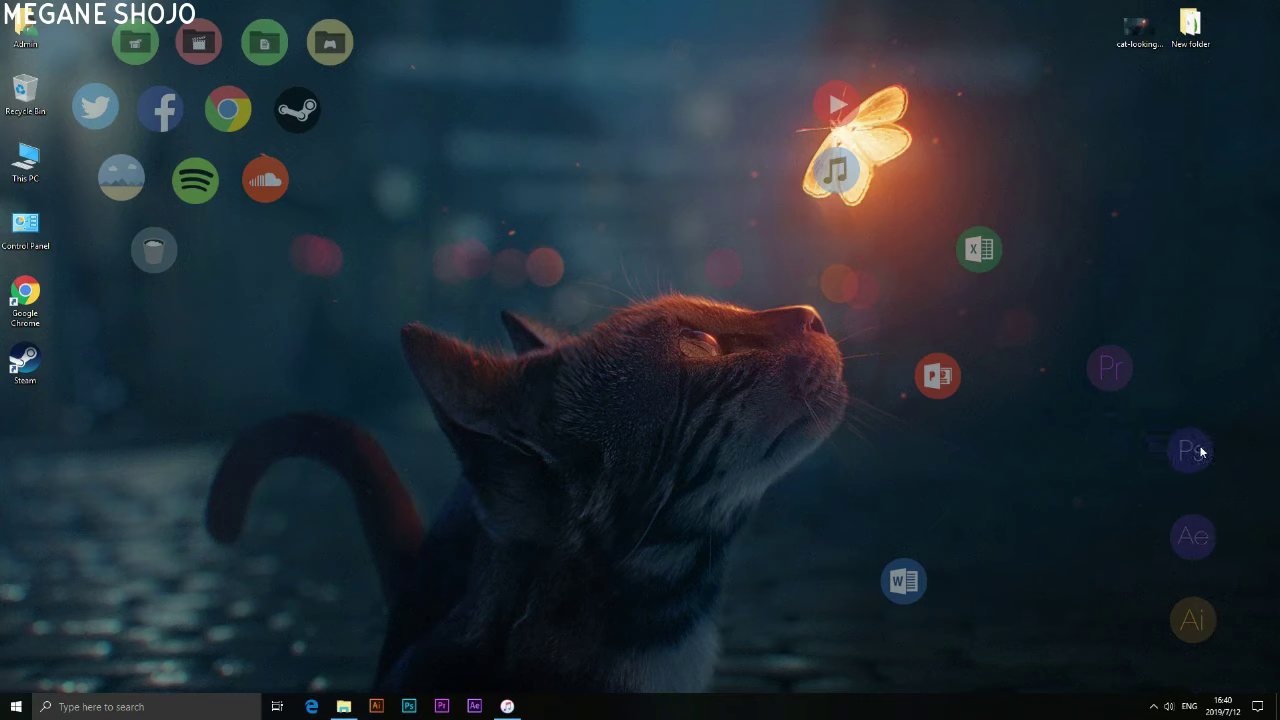
left_click_drag(1110, 370, 1197, 379)
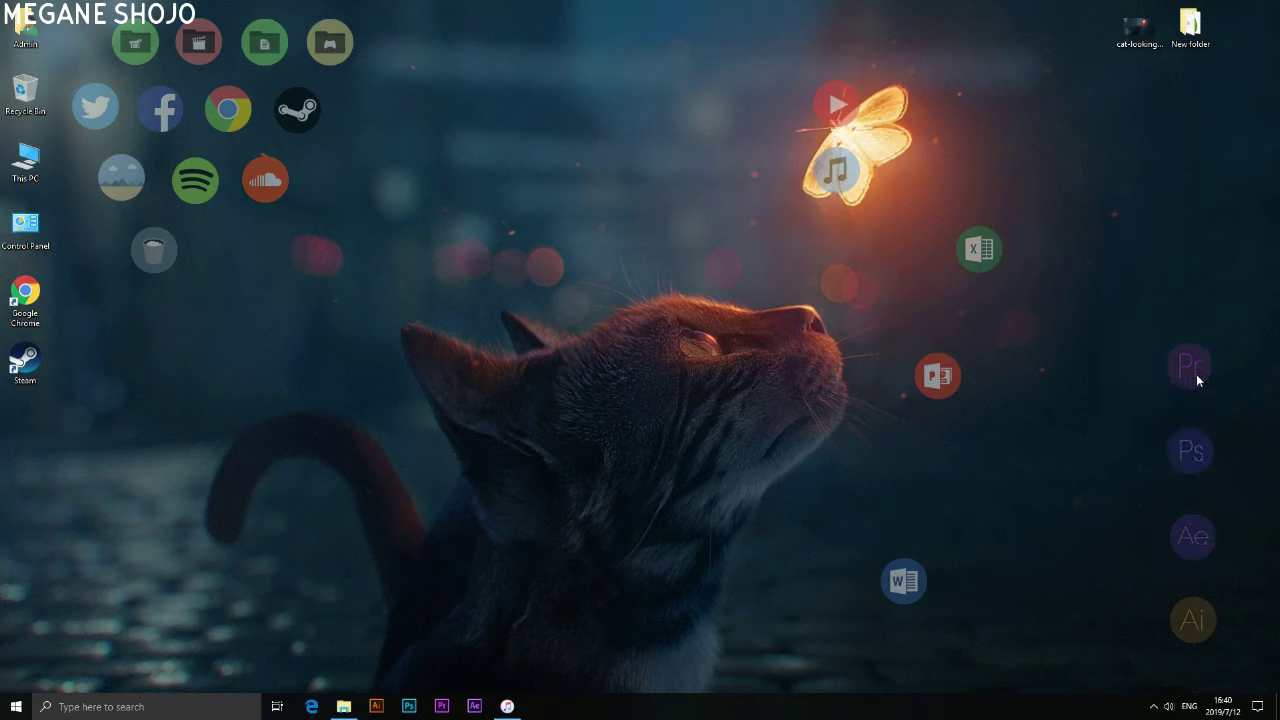
Stack the Excel, PowerPoint and Word launchers beside the Adobe column, with the red play-button and music launchers forming a third column.
left_click_drag(980, 262, 1118, 421)
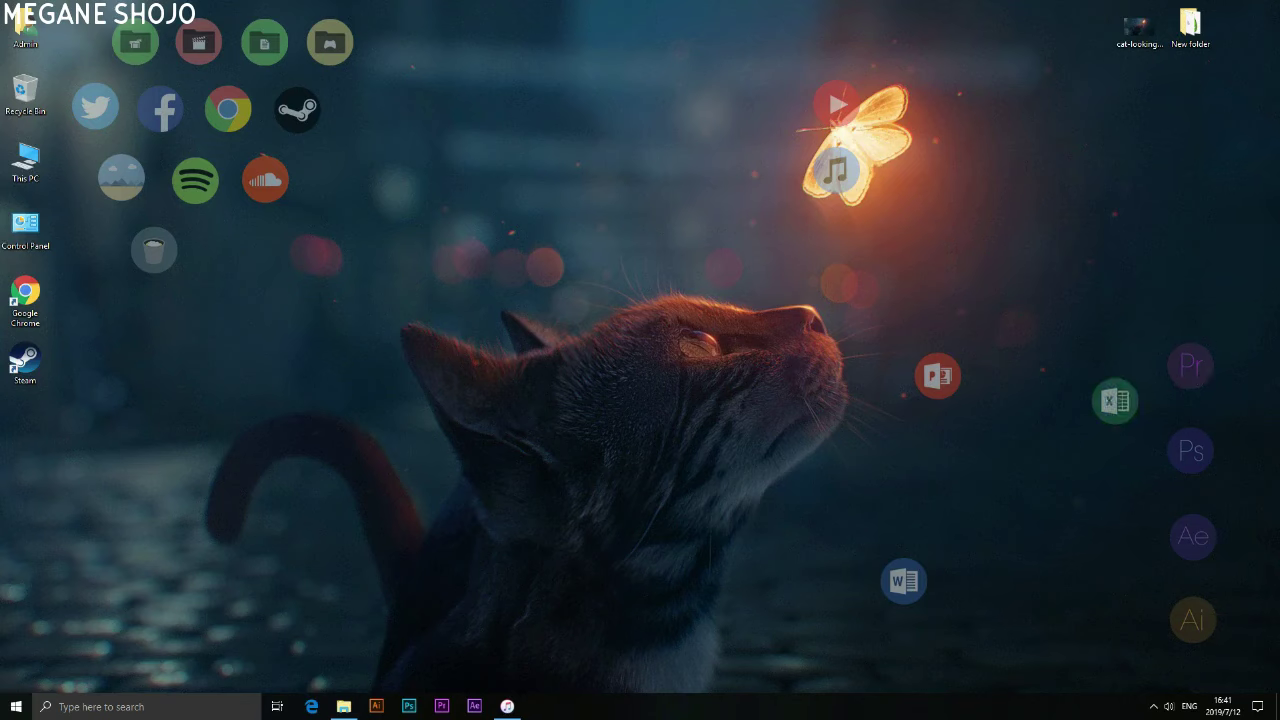
left_click_drag(937, 387, 1115, 505)
left_click_drag(921, 590, 1135, 595)
left_click_drag(845, 174, 1052, 545)
left_click_drag(838, 104, 1042, 445)
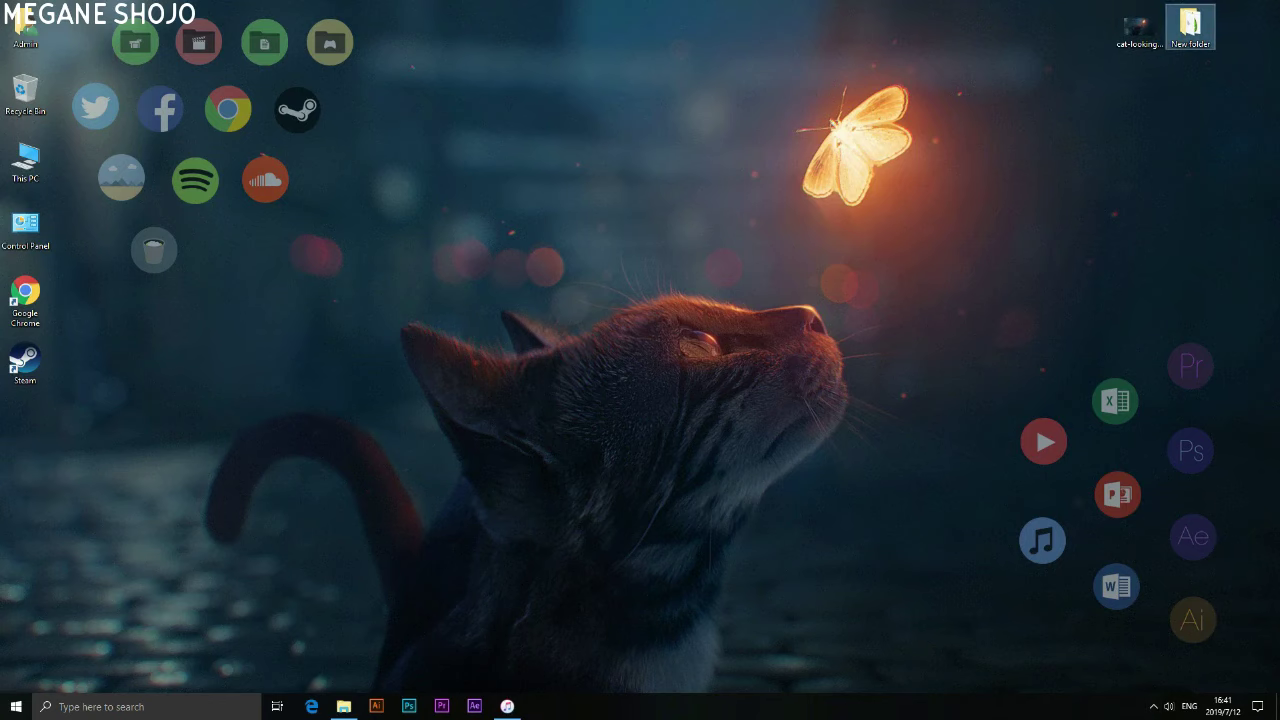
Install the Inside Dream 1.0 Rainmeter skin from the package in New folder on the desktop.
double_click(1190, 25)
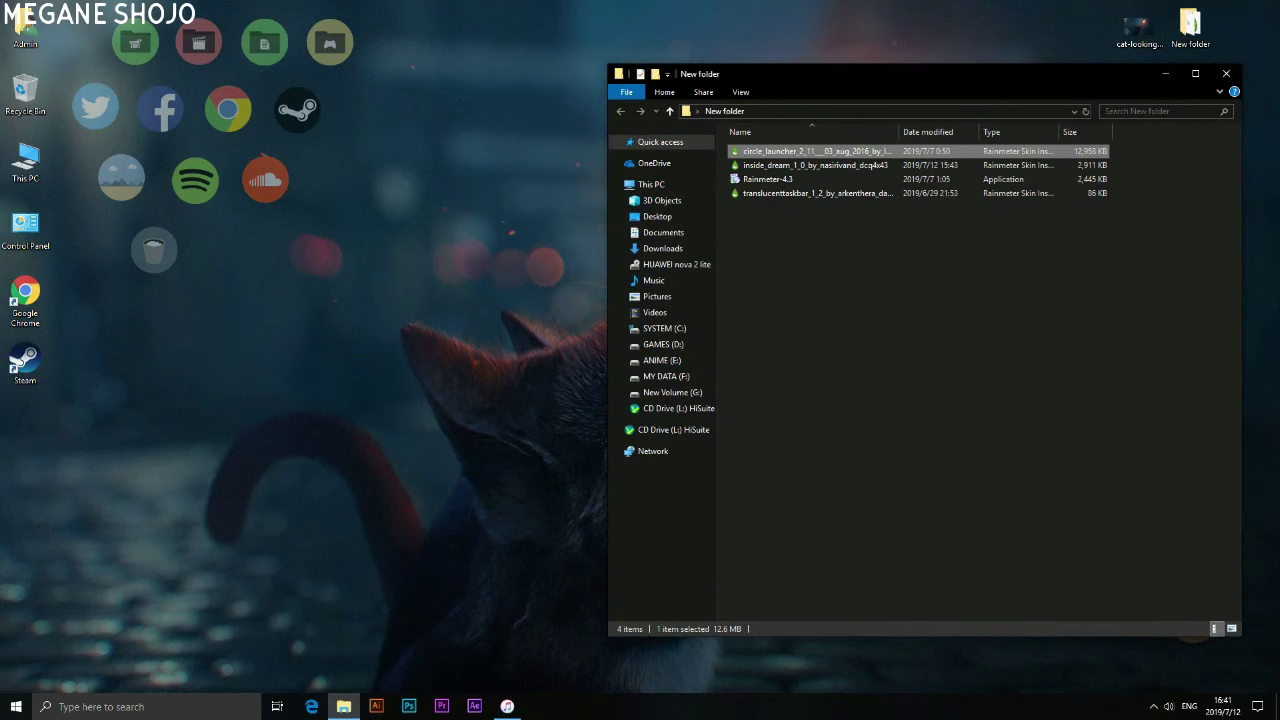
double_click(815, 165)
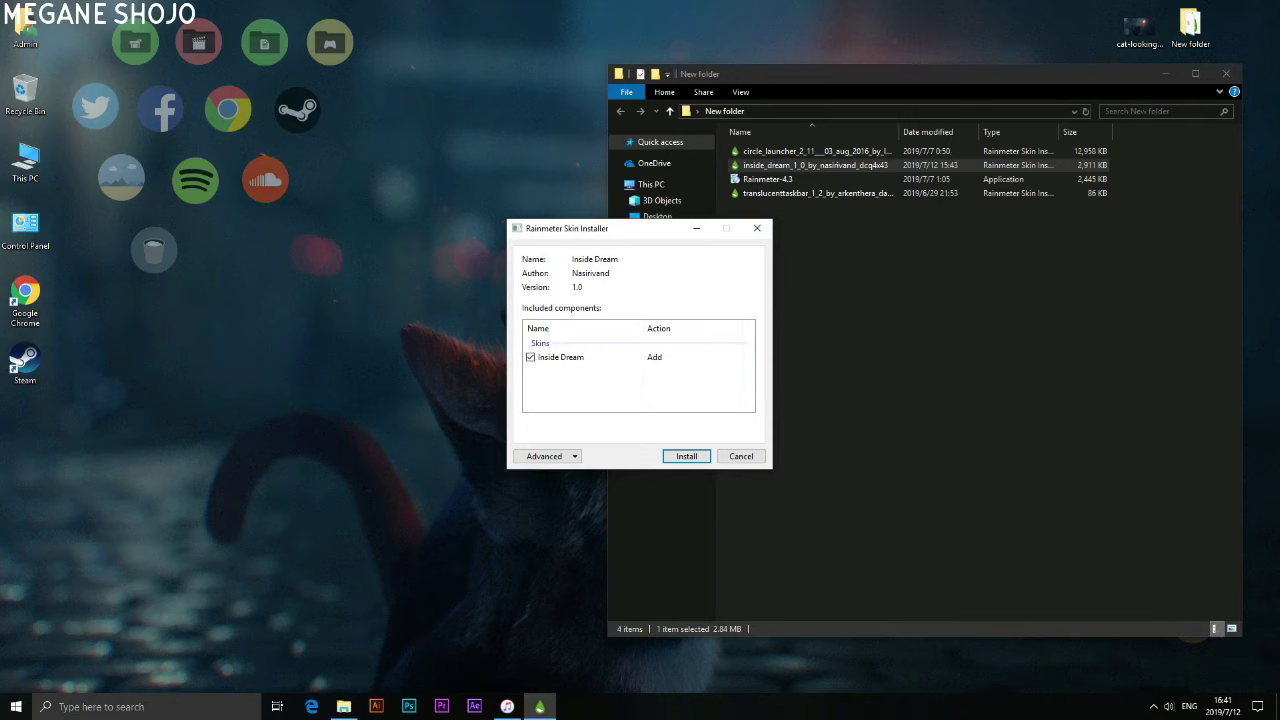
key("Return")
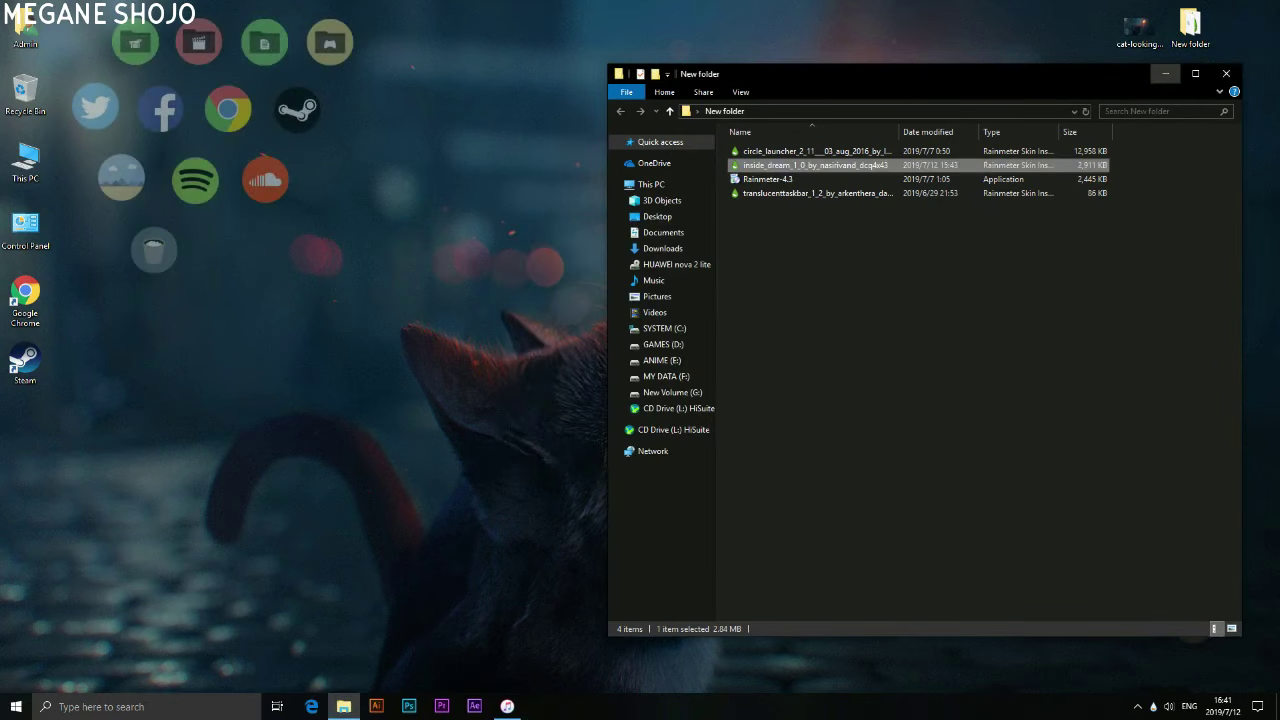
Load the Inside Dream Clock skin and place it at the desktop's upper centre, at about X 690, Y 27.
left_click(1153, 706)
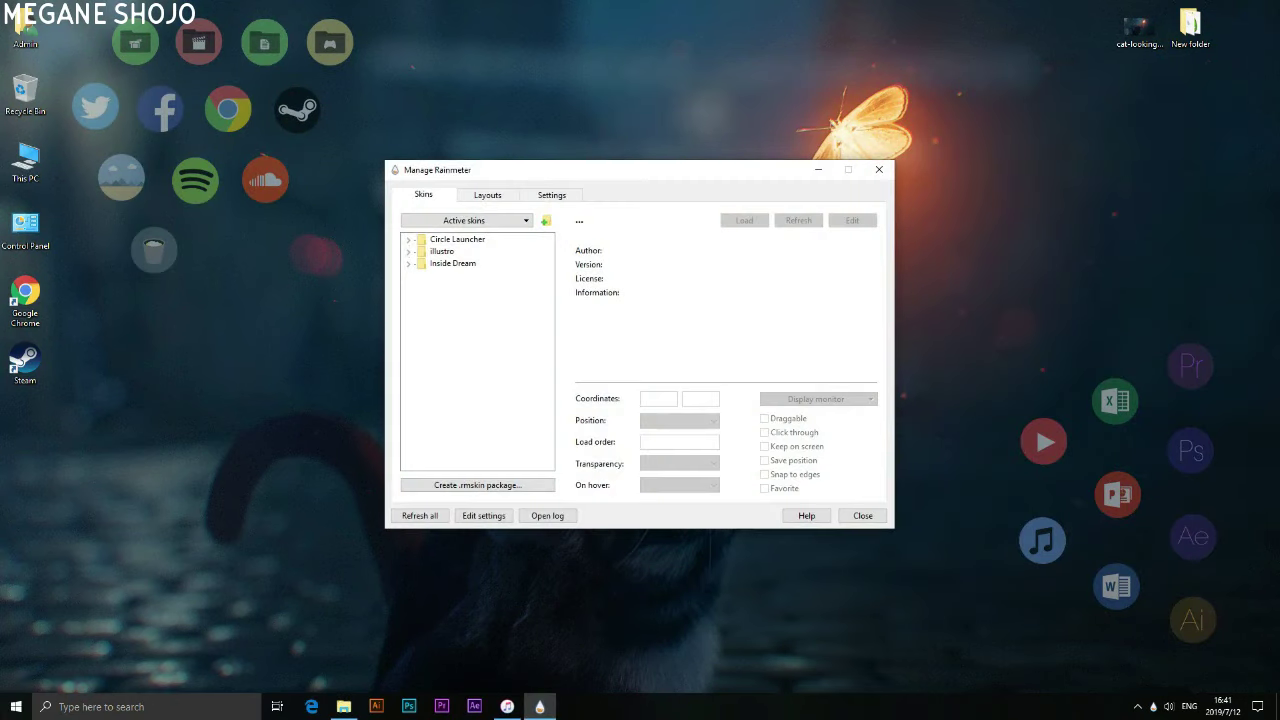
left_click(408, 264)
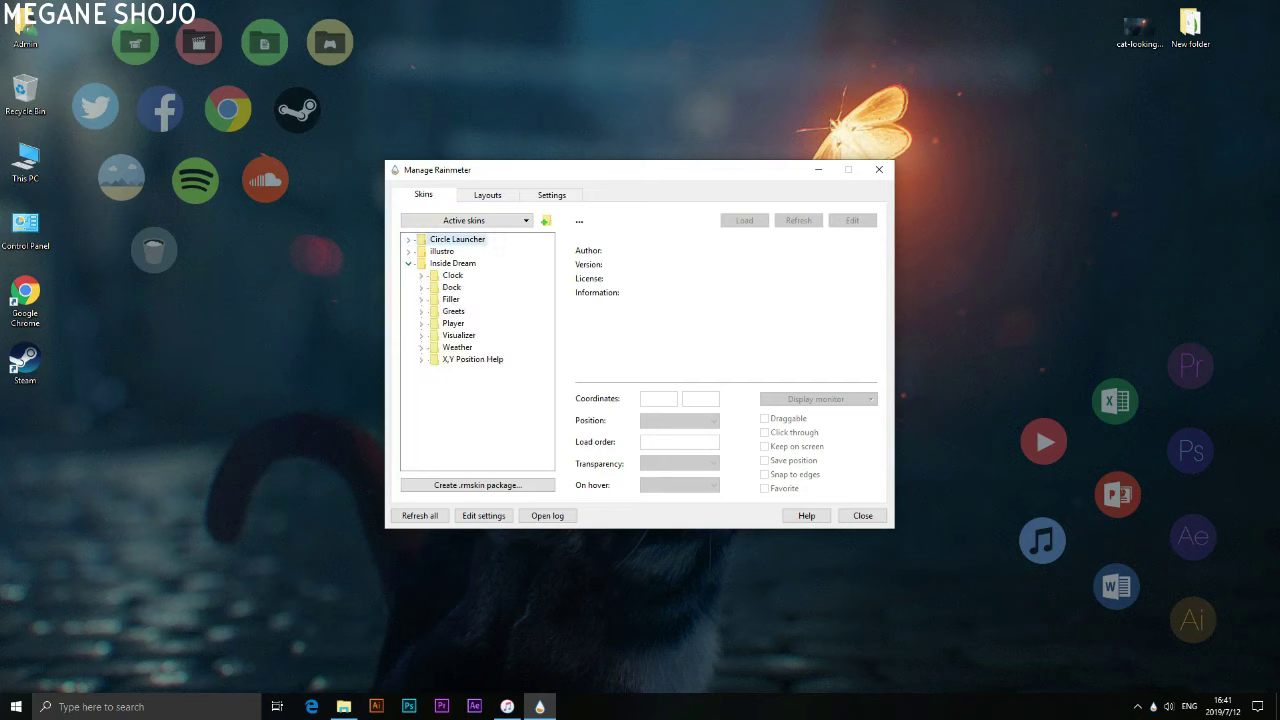
left_click(421, 276)
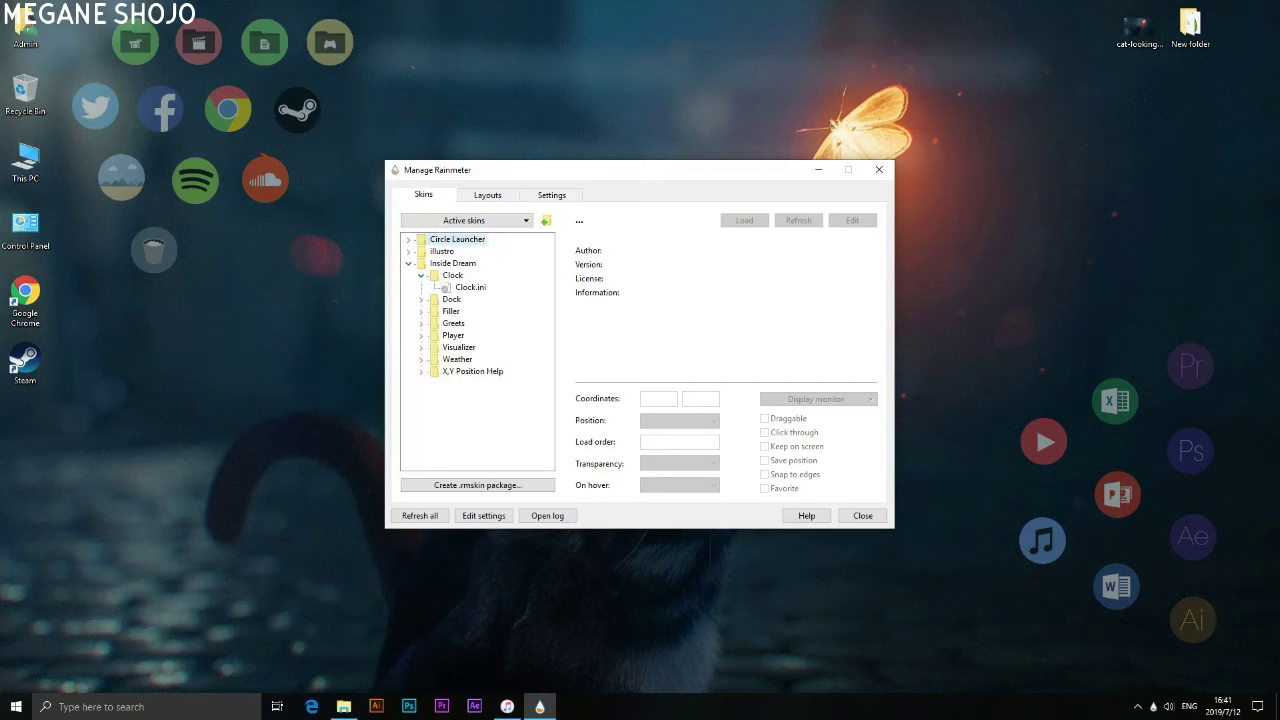
double_click(470, 287)
left_click_drag(562, 172, 185, 334)
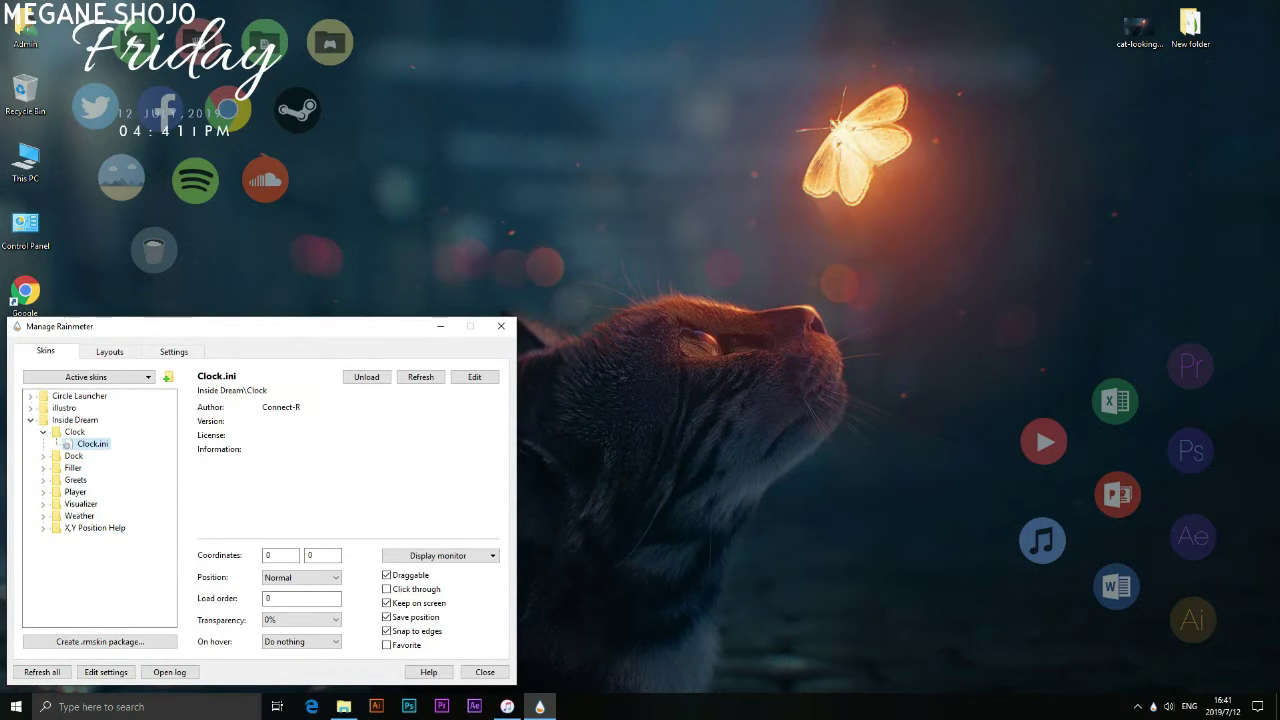
left_click_drag(155, 65, 611, 86)
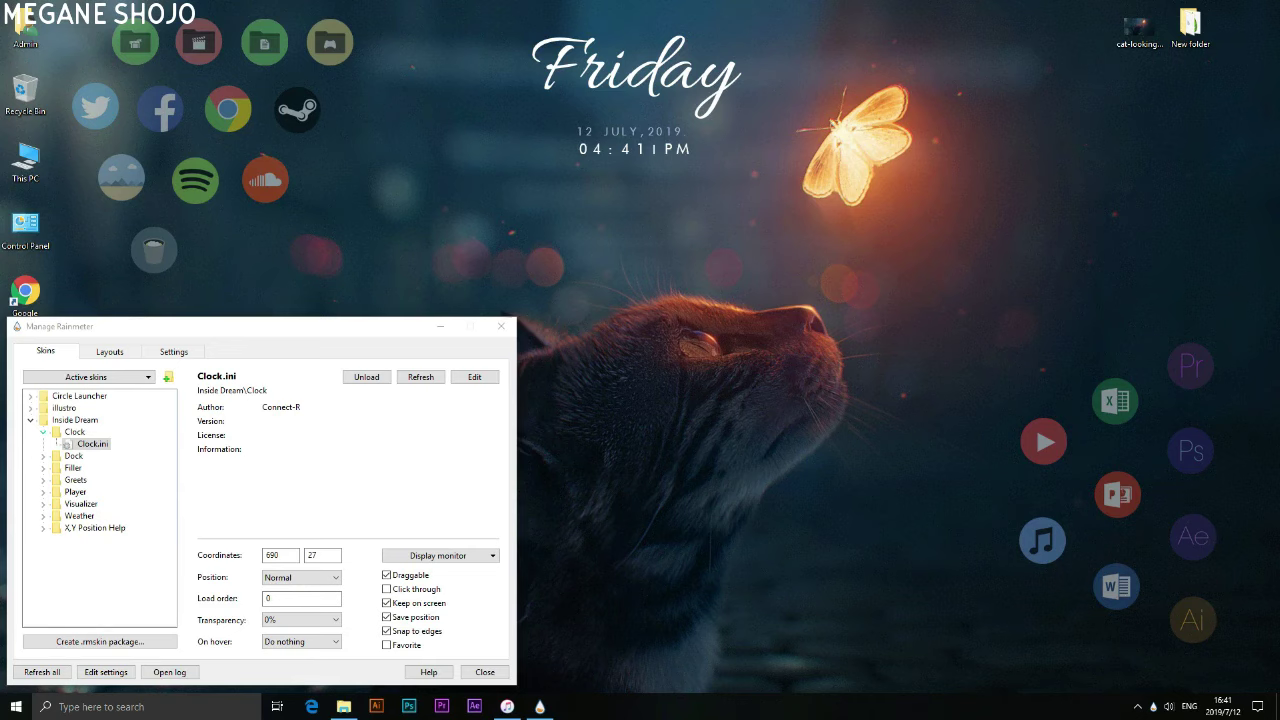
Load the Inside Dream Dock skin and place it centred below the clock, at about X 646, Y 301.
left_click(43, 432)
left_click(43, 444)
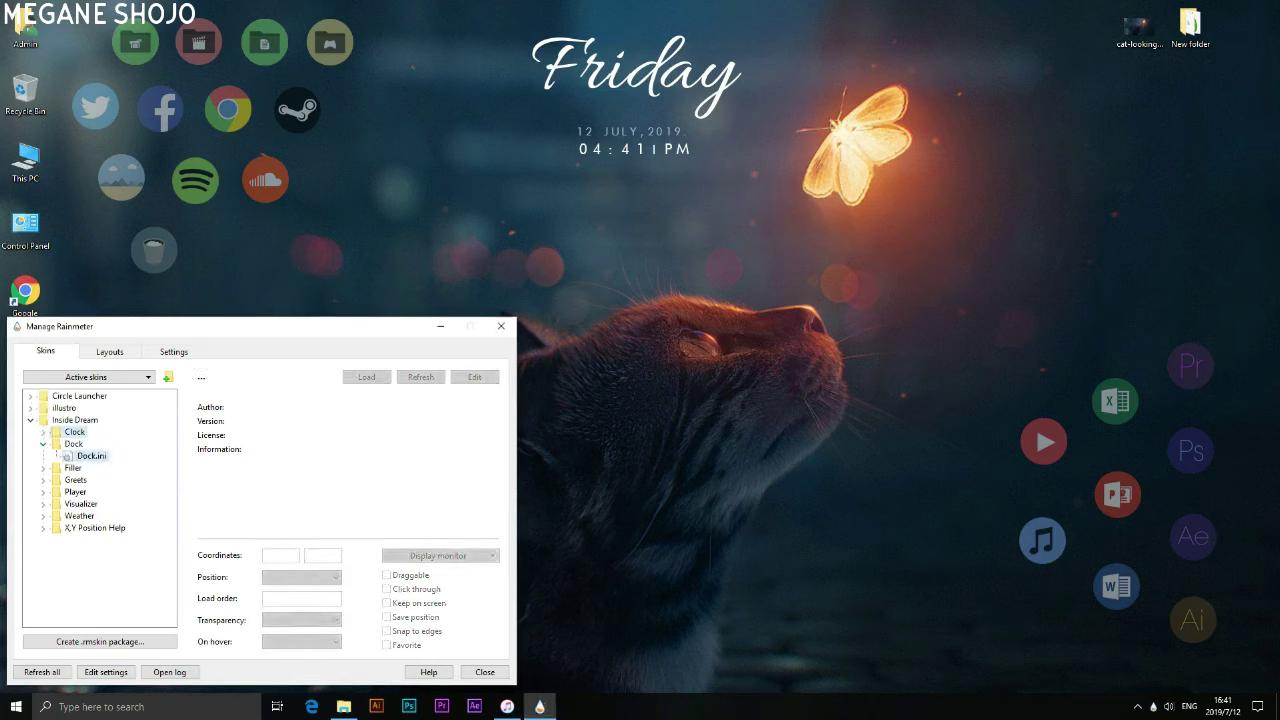
double_click(91, 455)
left_click_drag(210, 33, 638, 234)
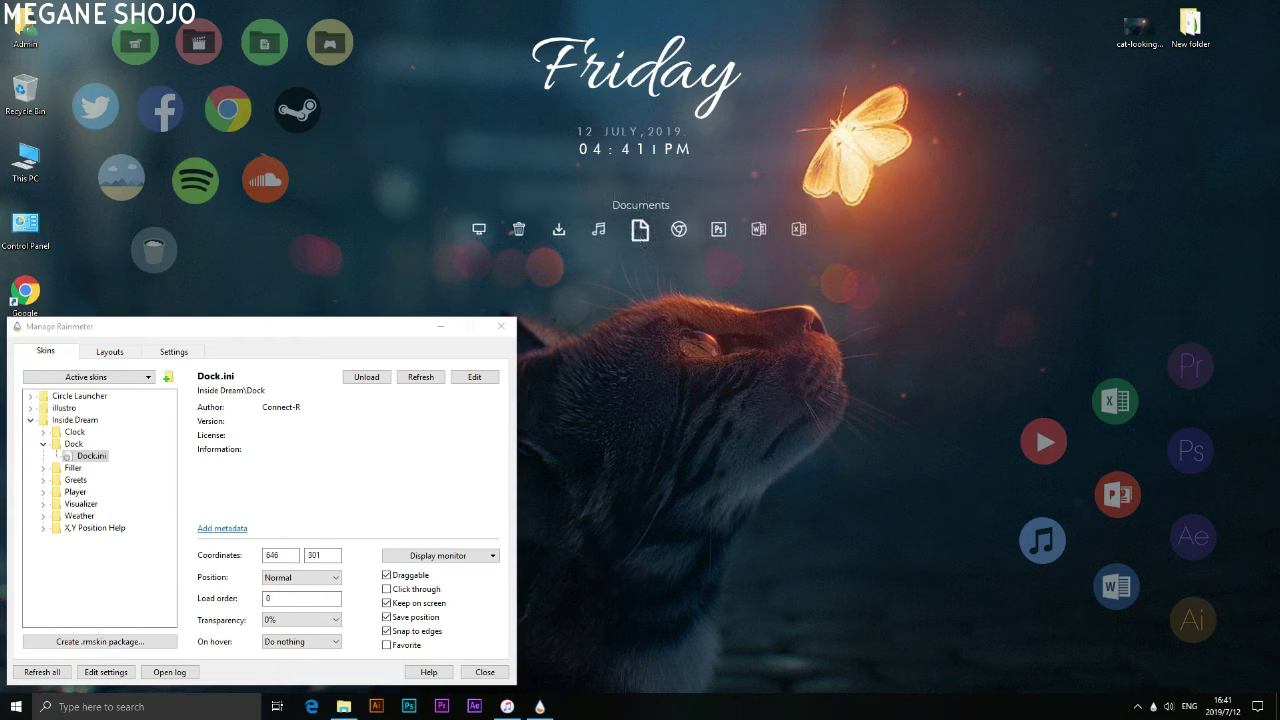
Load the Inside Dream Player skin and place it centrally below the dock, at about X 829, Y 676.
left_click(43, 444)
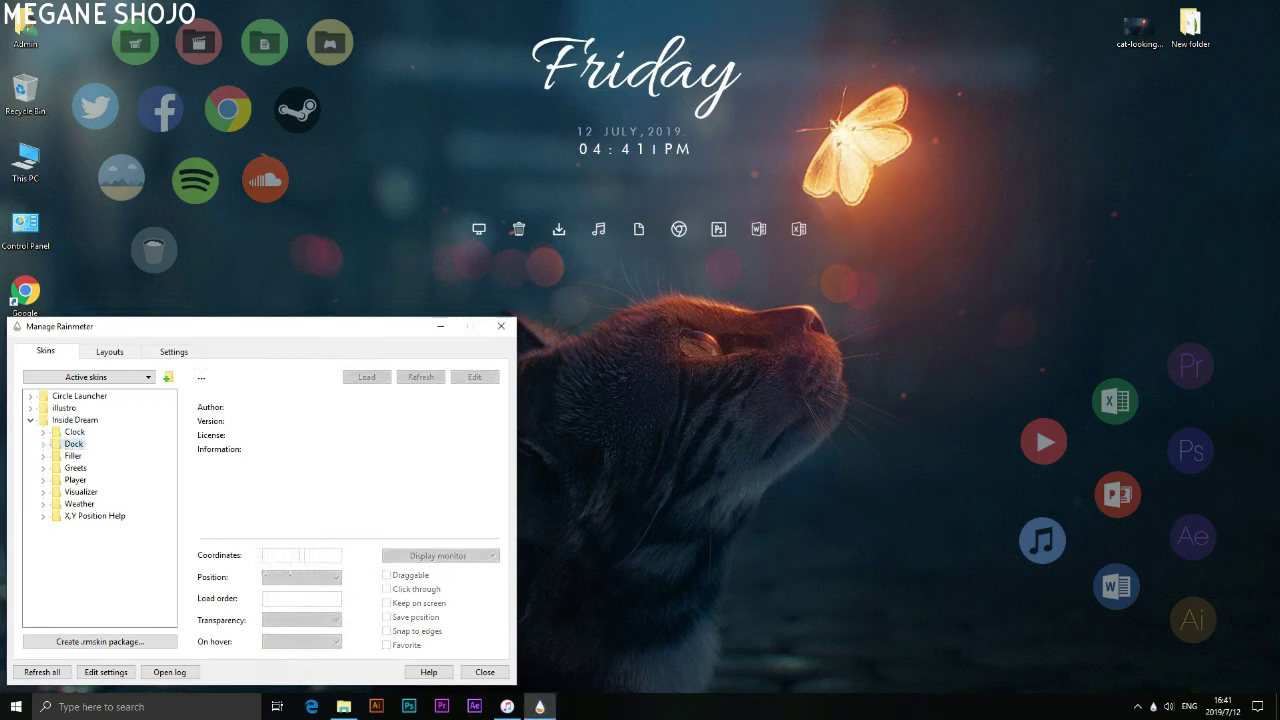
left_click(43, 480)
double_click(93, 492)
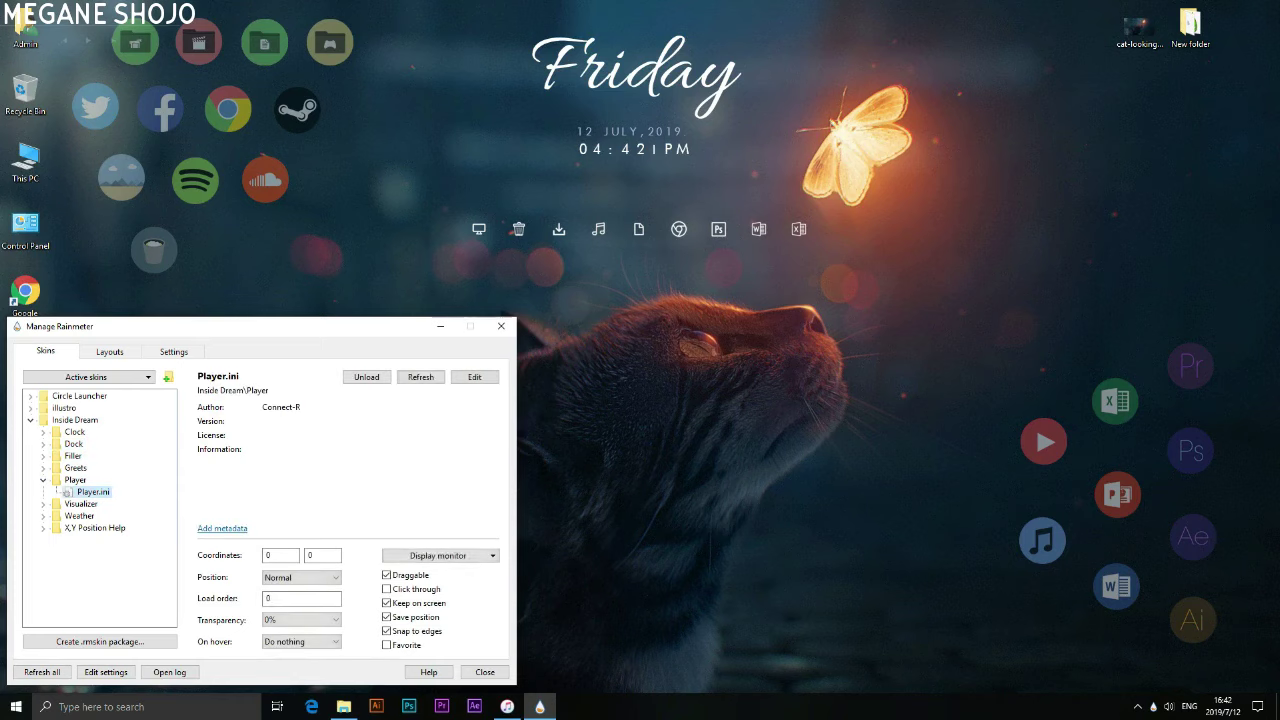
left_click_drag(91, 43, 166, 109)
left_click_drag(645, 462, 641, 489)
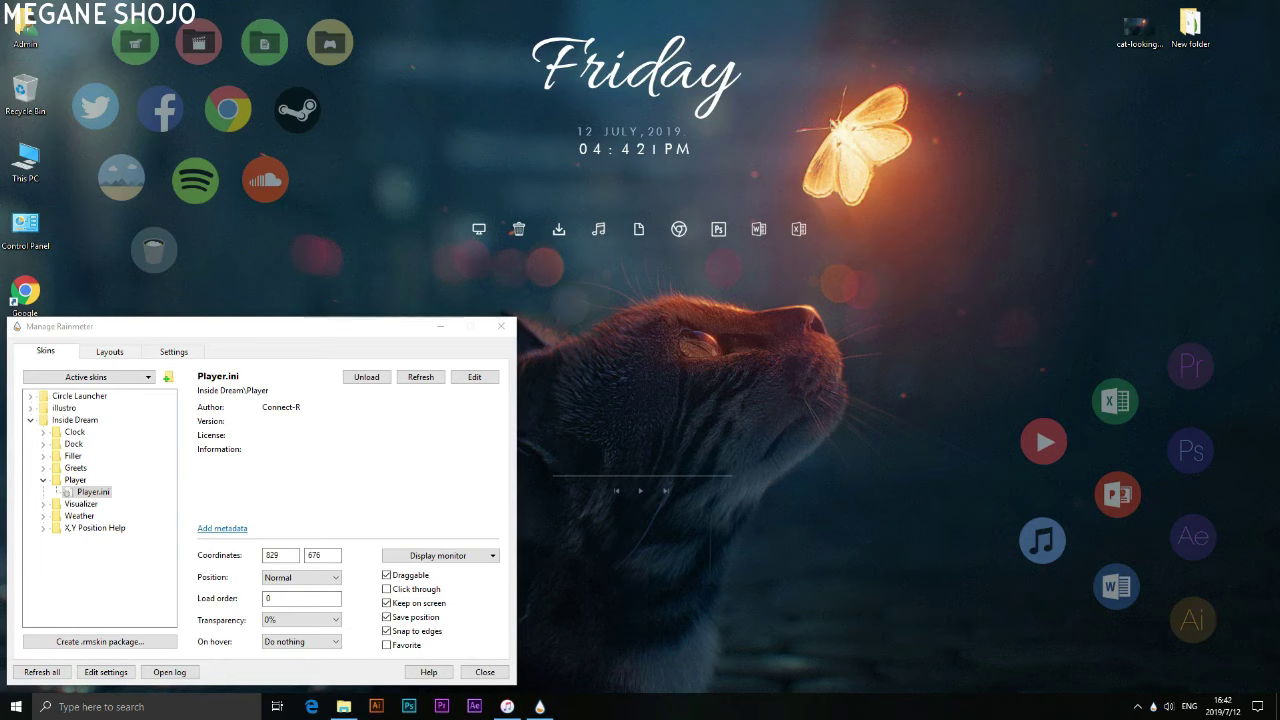
right_click(641, 489)
left_click(680, 494)
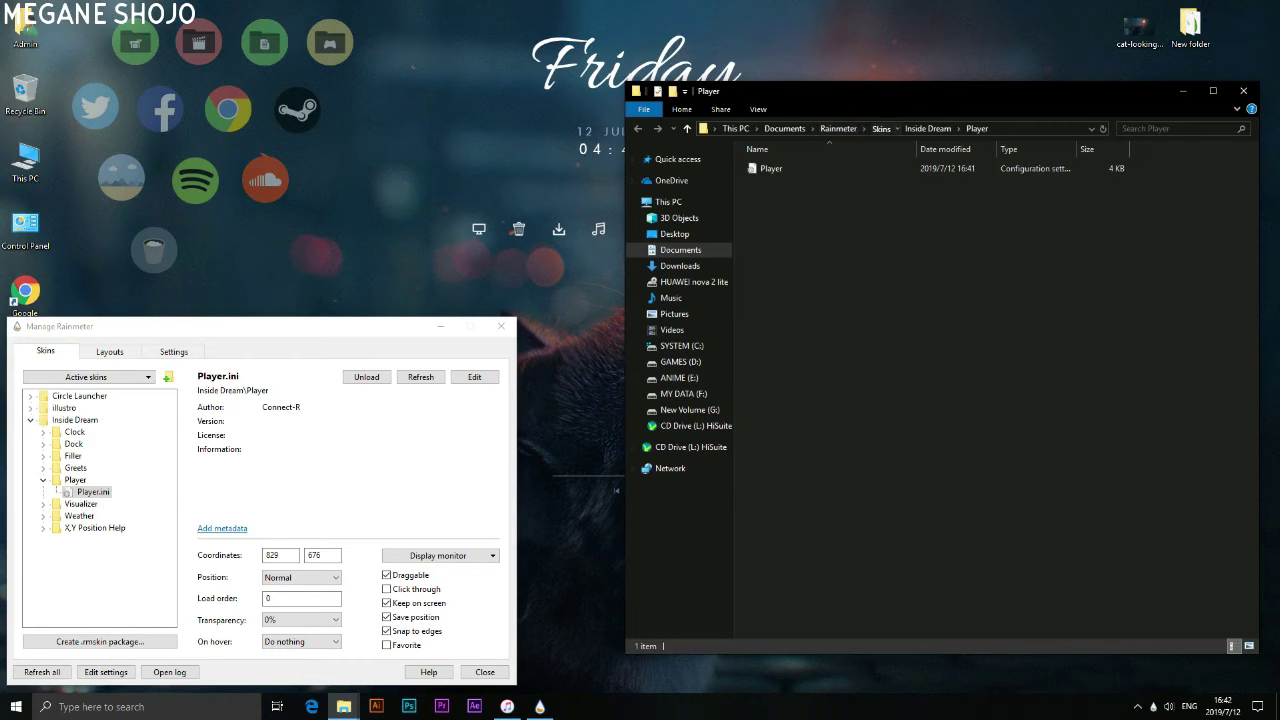
left_click(880, 128)
key("Return")
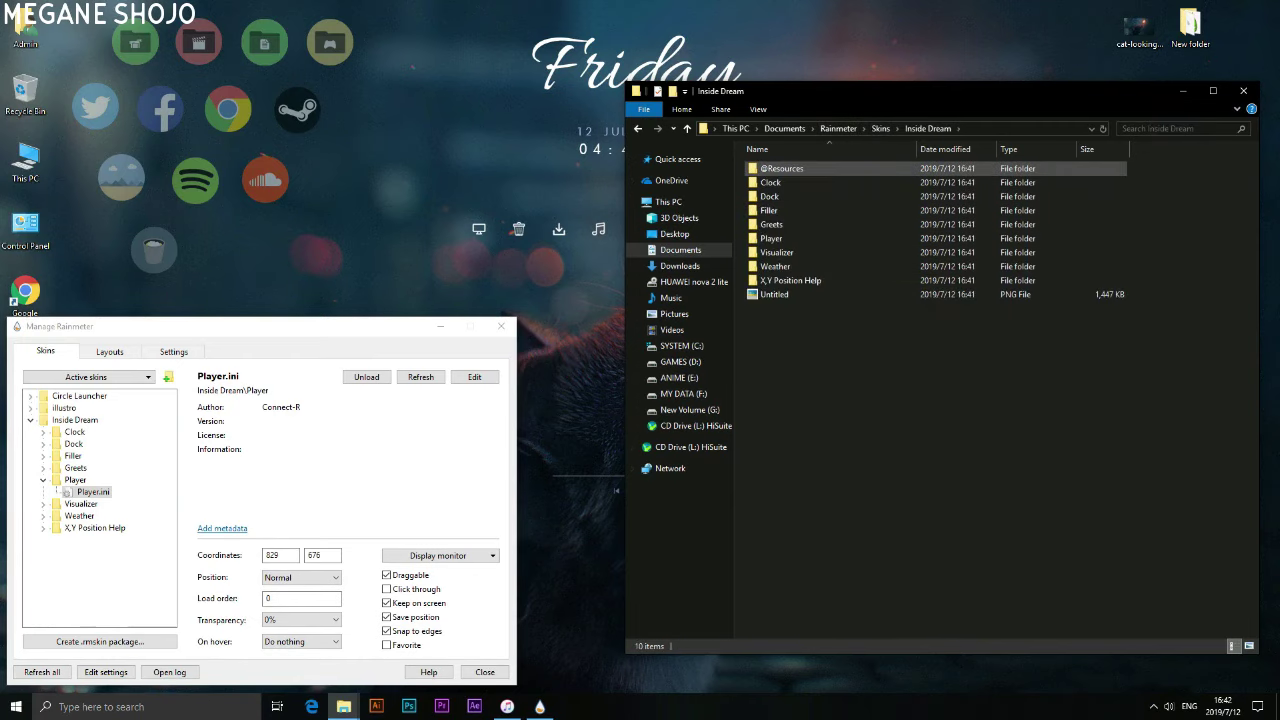
key("Return")
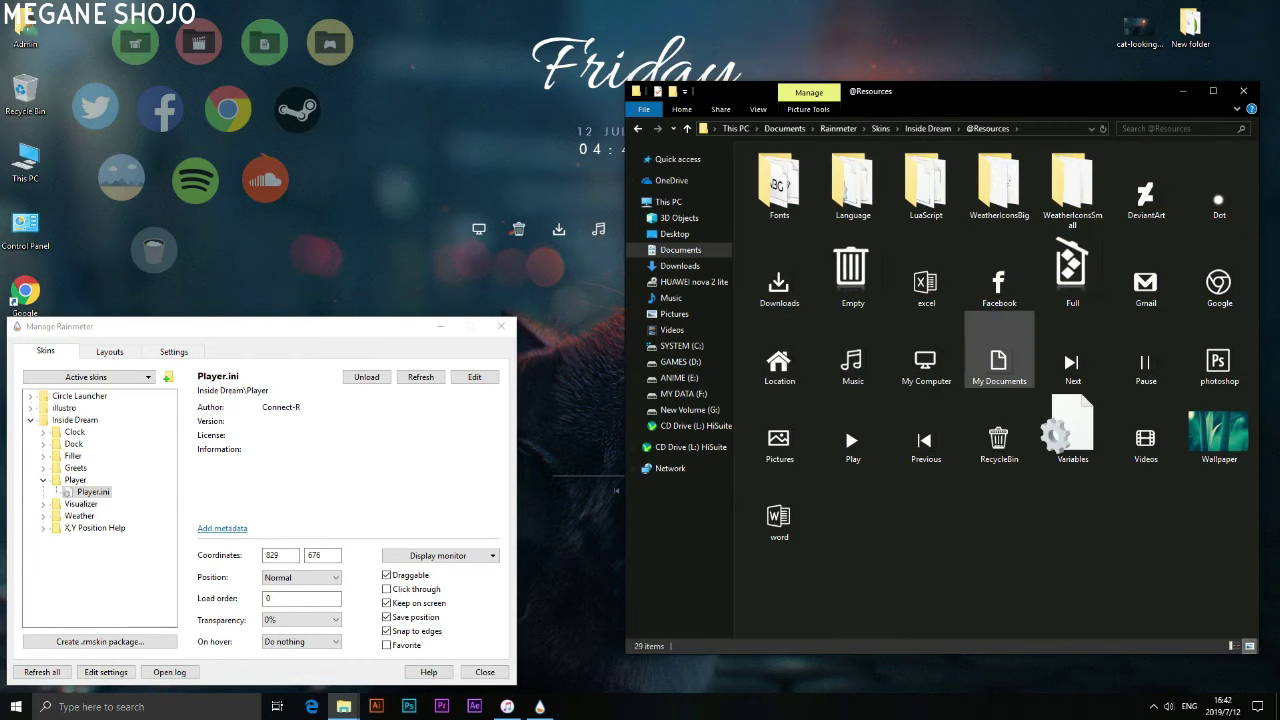
double_click(1072, 430)
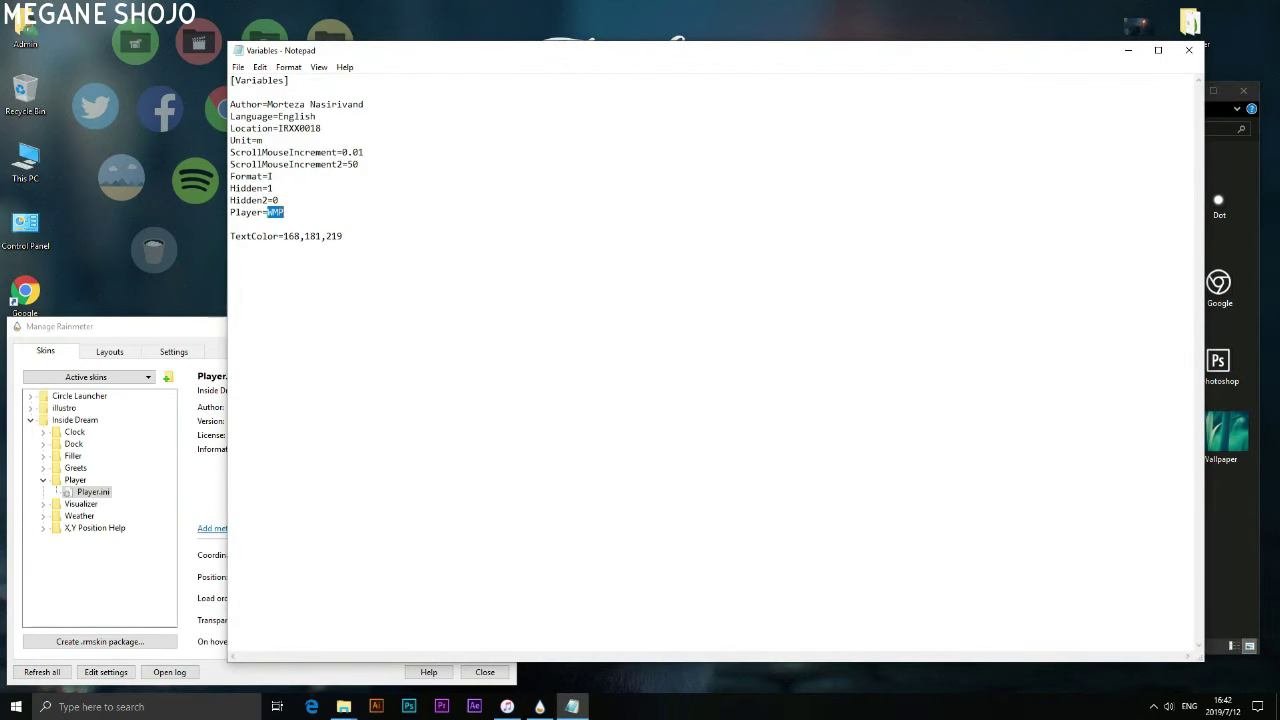
Set the Player variable to itunes in the Variables file, save it, and refresh the Player skin.
type("itunes")
key("alt+f")
key("Down")
key("Down")
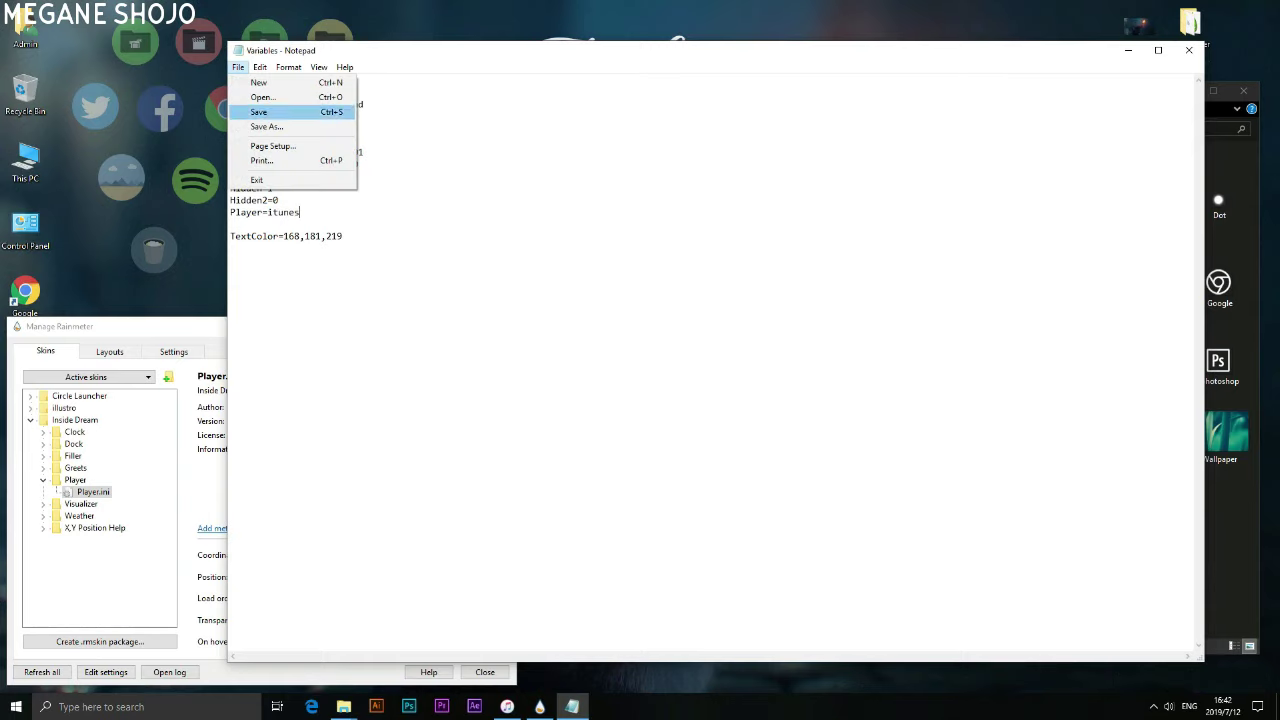
key("Return")
key("alt+F4")
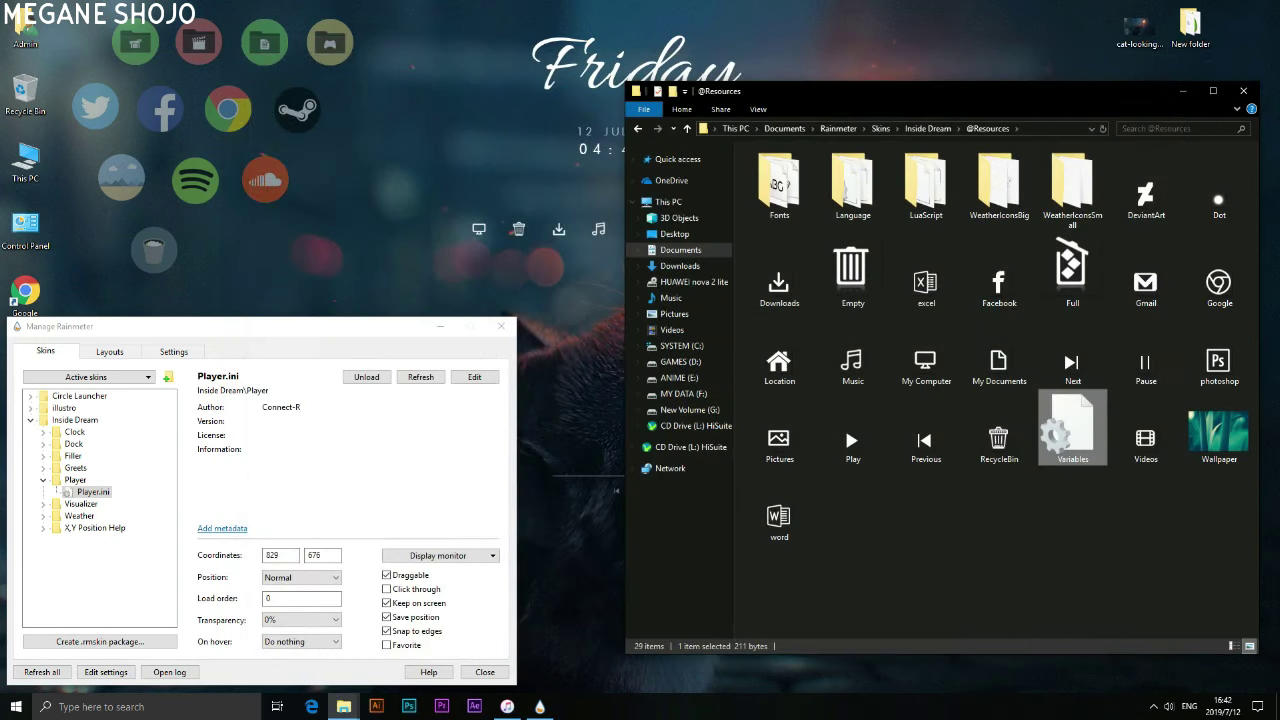
left_click(1183, 91)
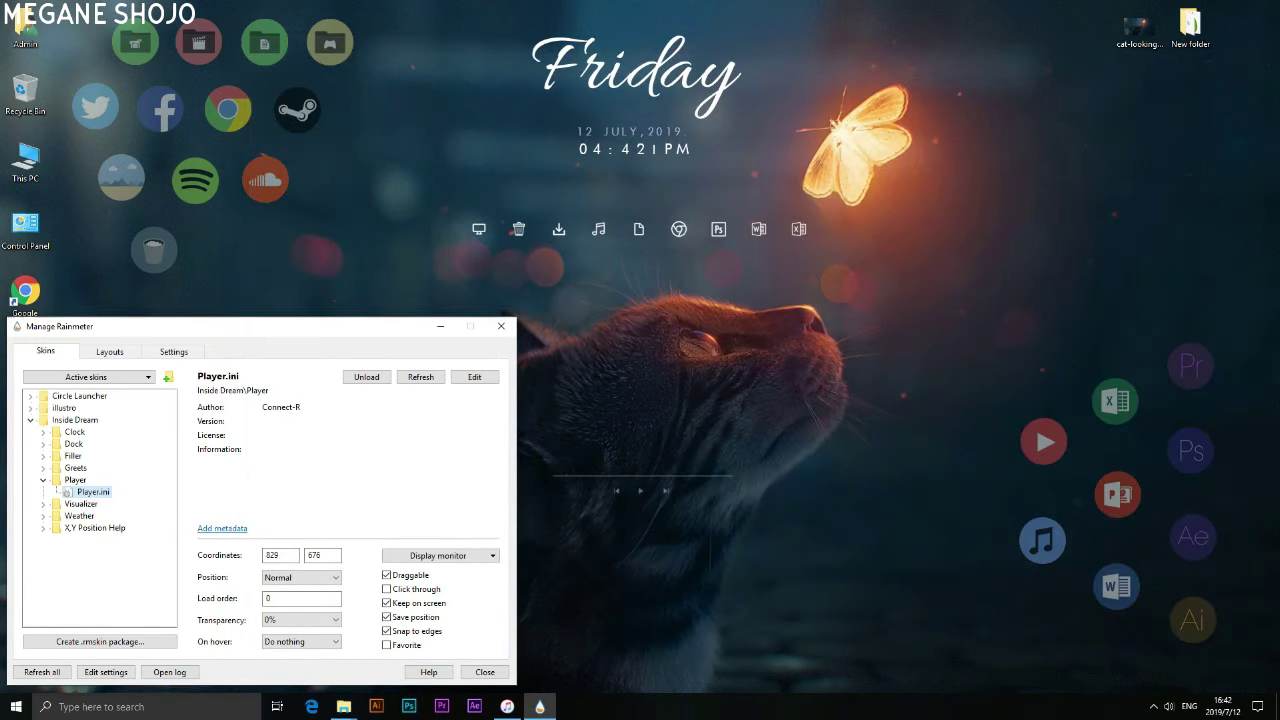
right_click(641, 490)
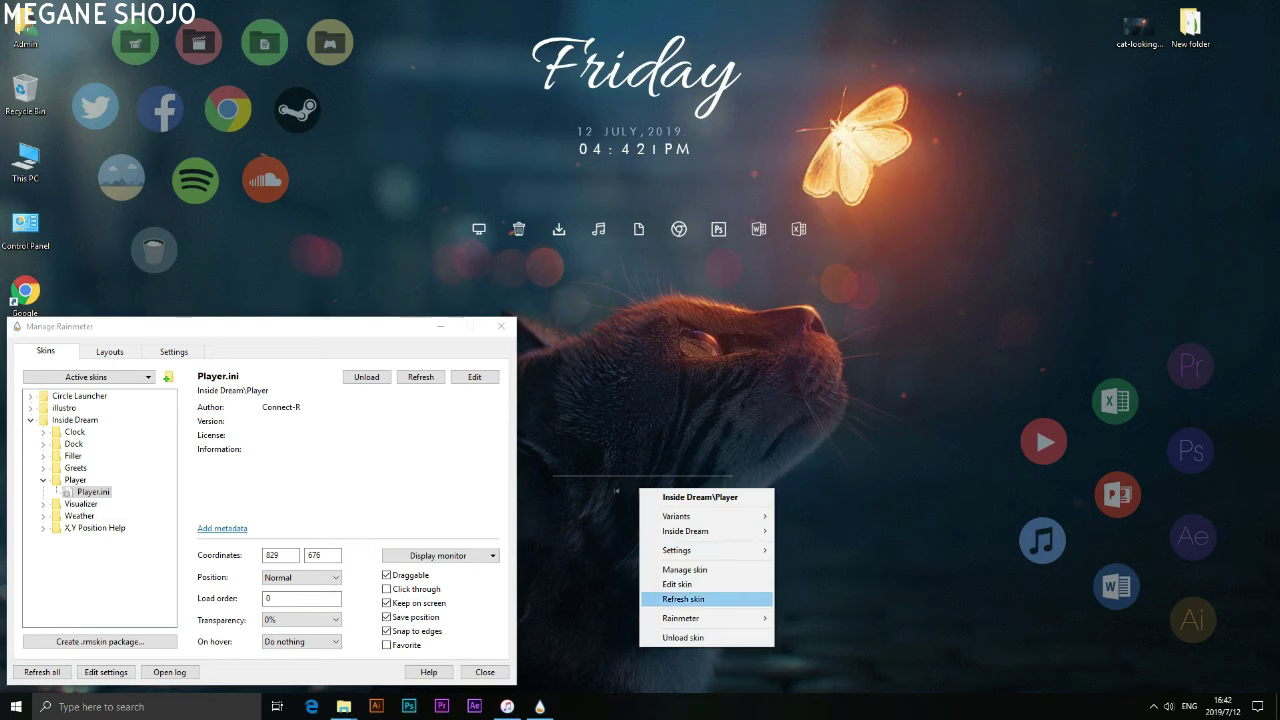
left_click(740, 599)
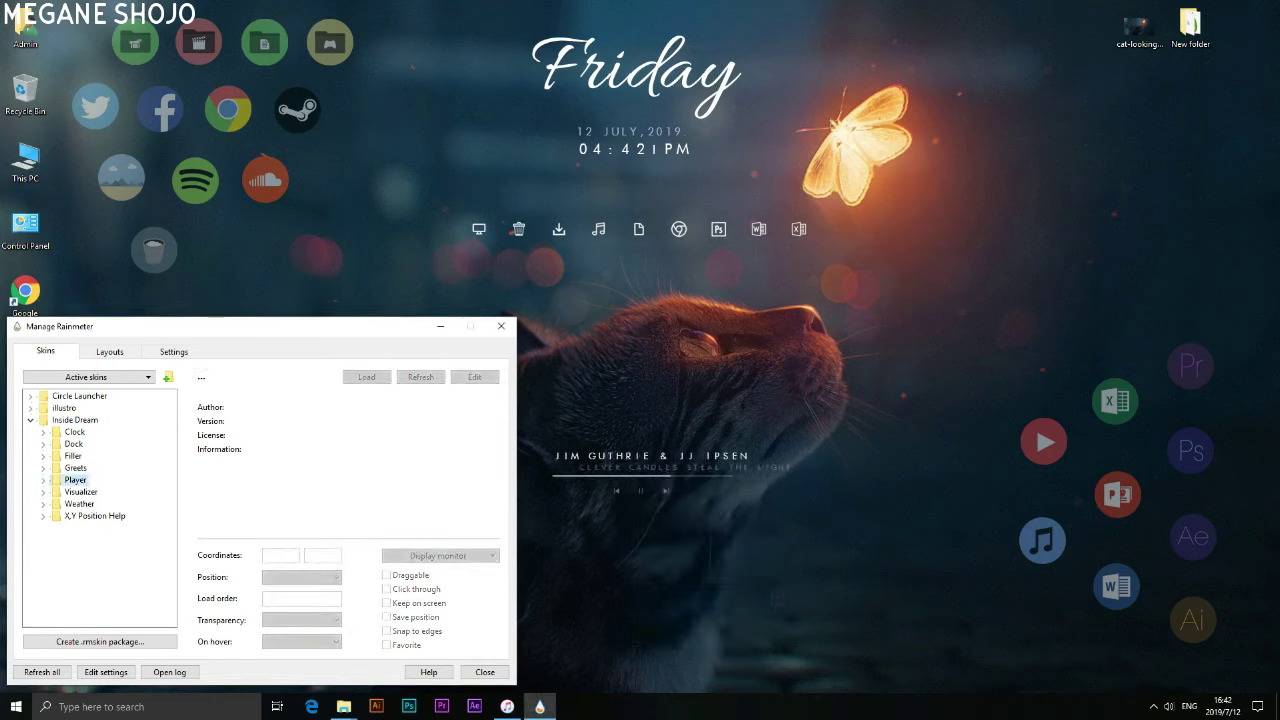
Load the Inside Dream Visualizer skin and place it at the desktop's bottom centre, at about X 698, Y 907.
double_click(99, 504)
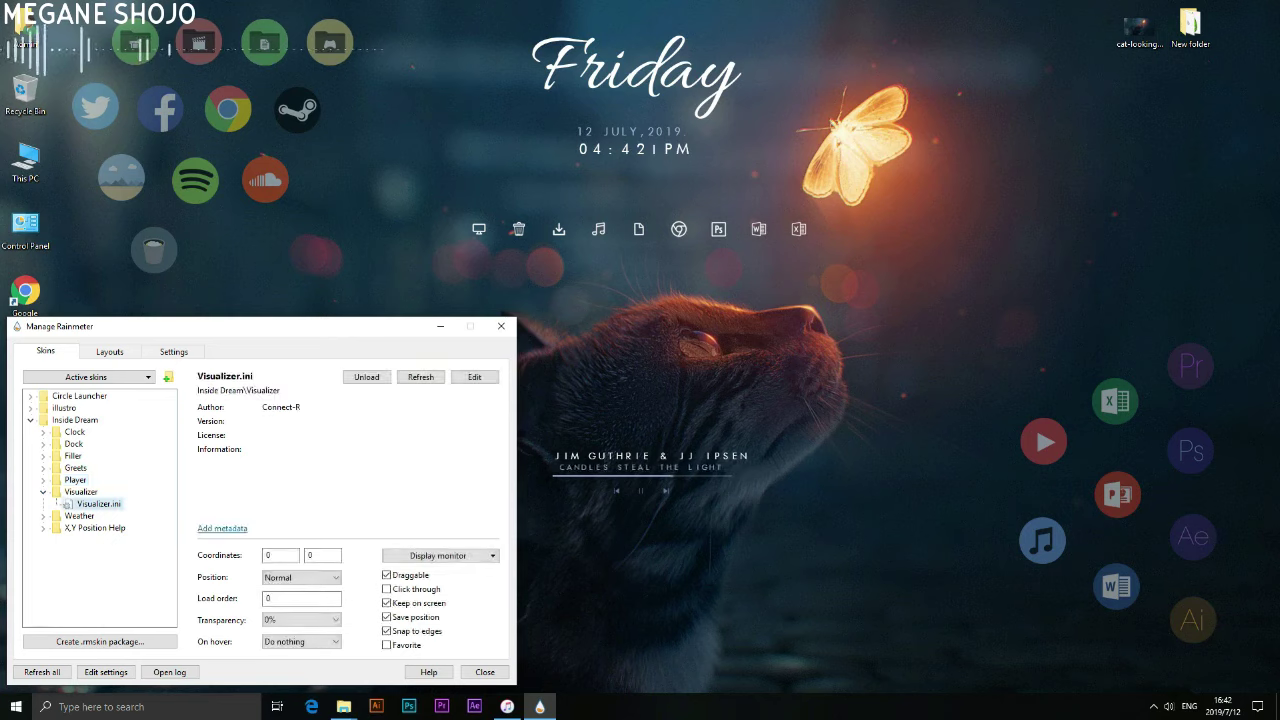
left_click(60, 50)
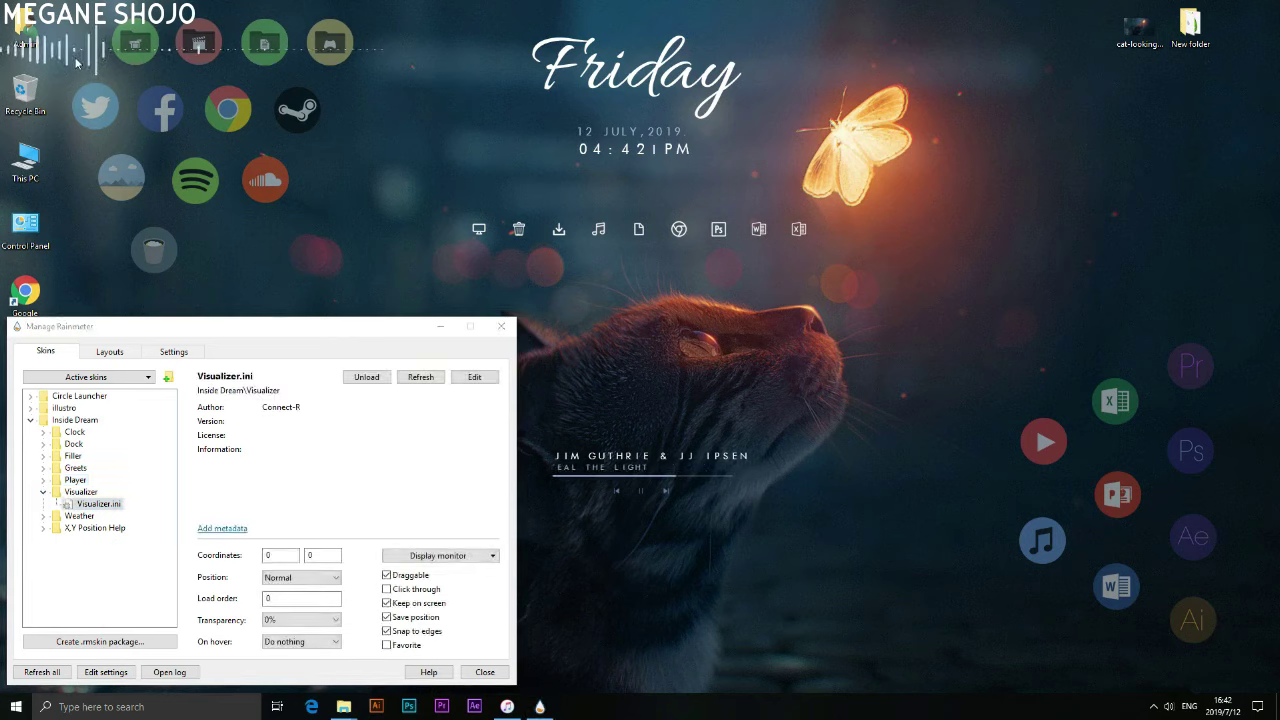
left_click_drag(90, 55, 560, 660)
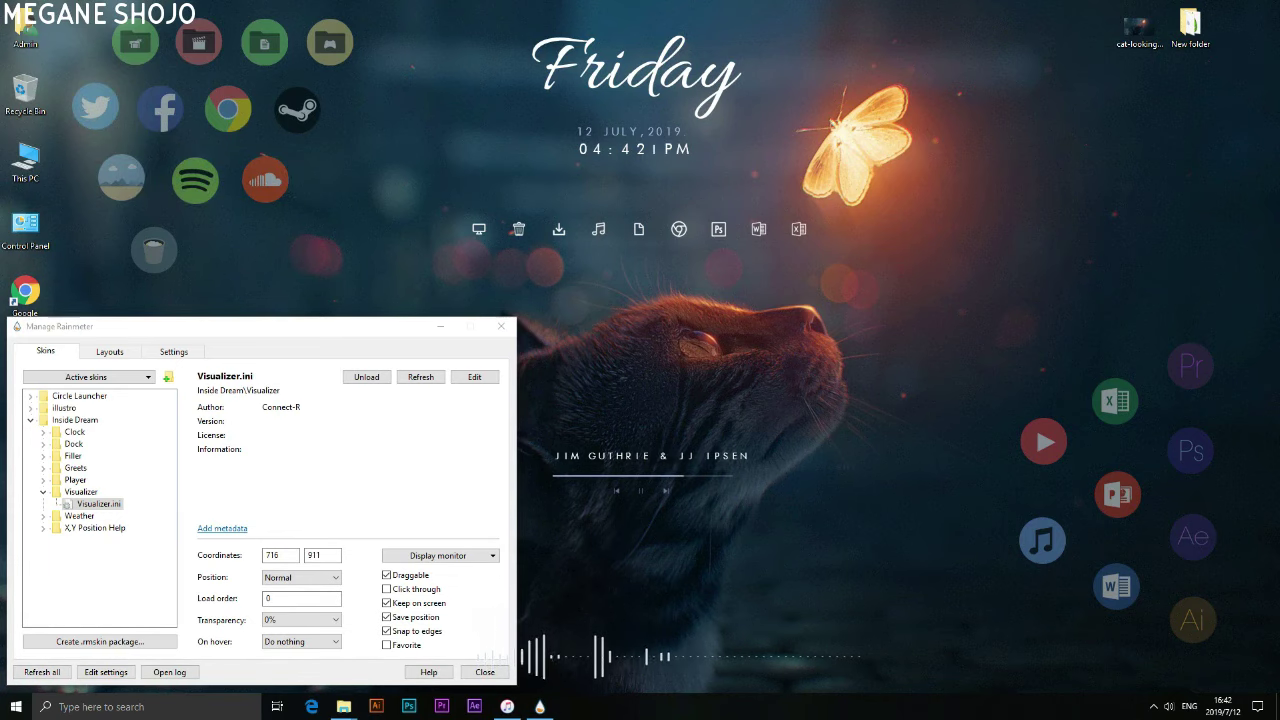
left_click_drag(290, 326, 287, 91)
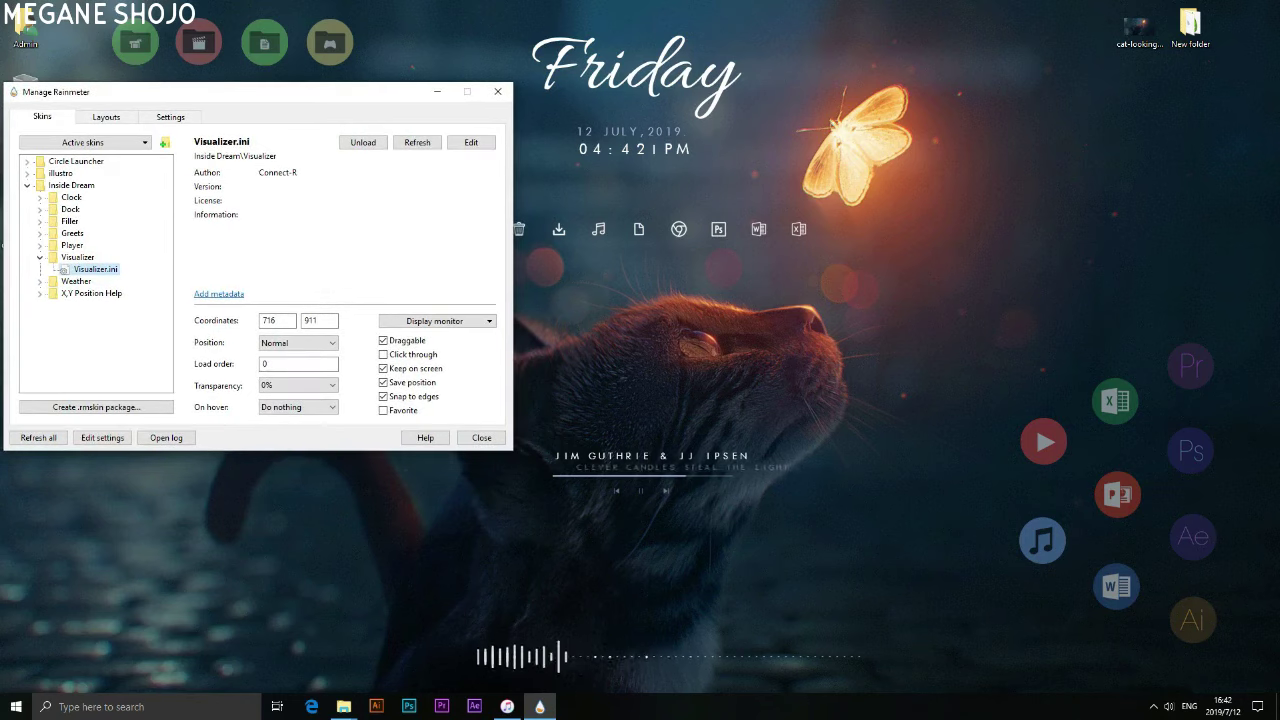
left_click(640, 590)
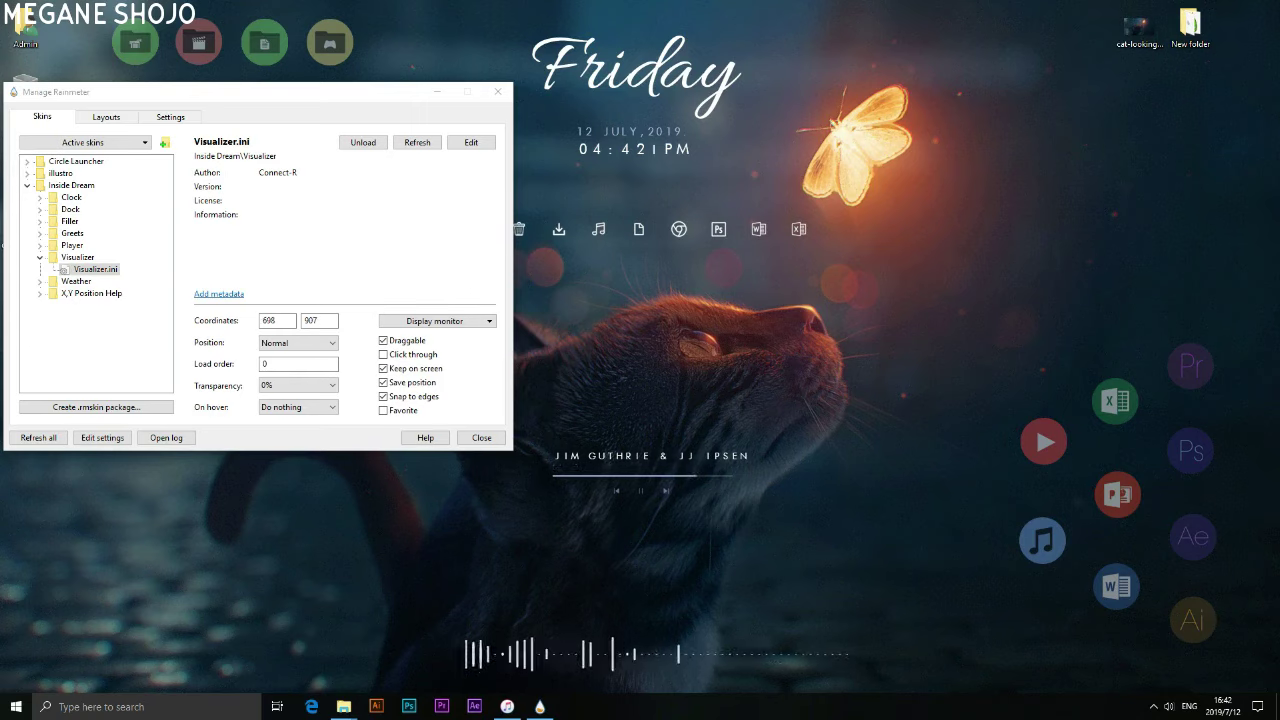
Move the music player skin down to just above the visualizer and collapse the Inside Dream skin folder.
left_click(40, 258)
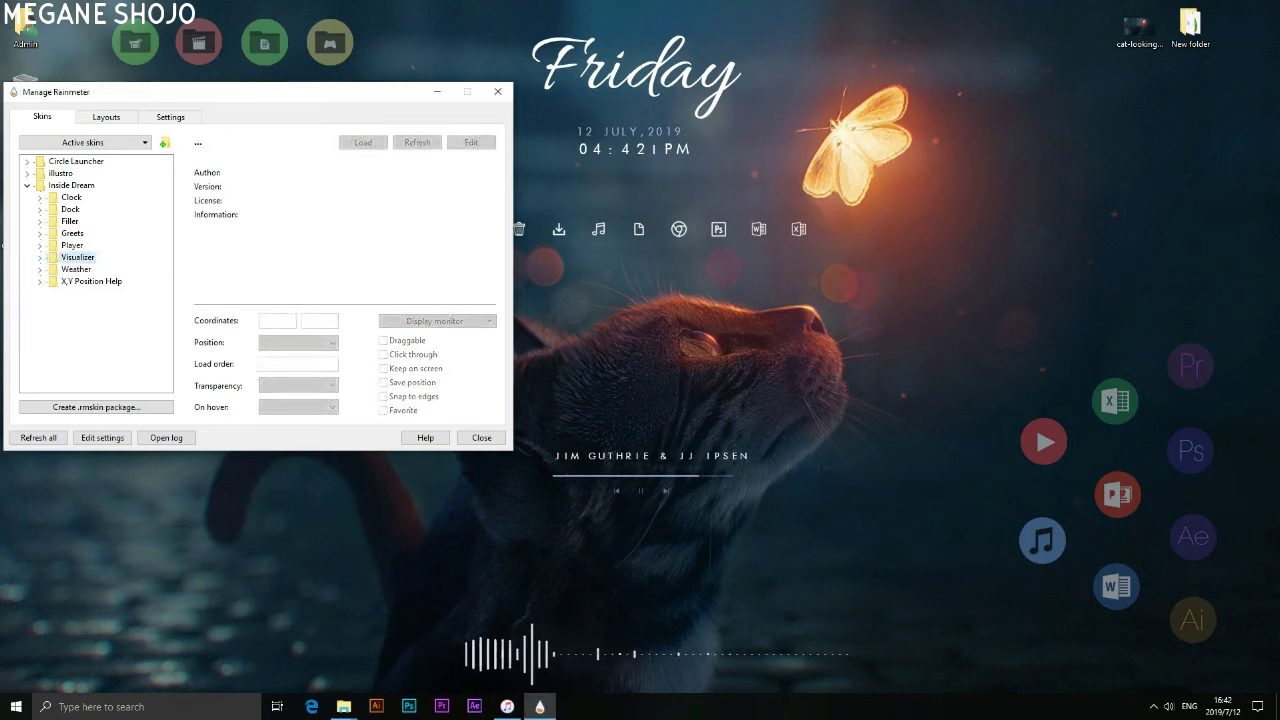
left_click(540, 655)
left_click_drag(647, 458, 634, 584)
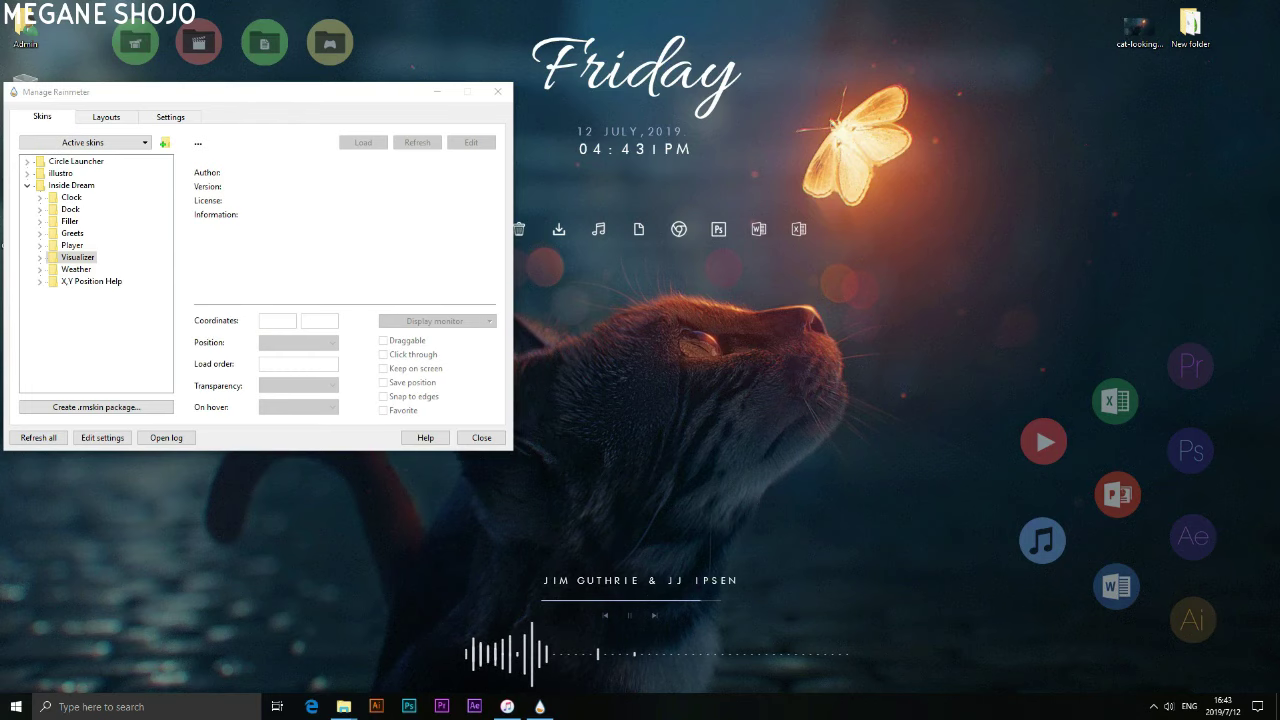
left_click(27, 186)
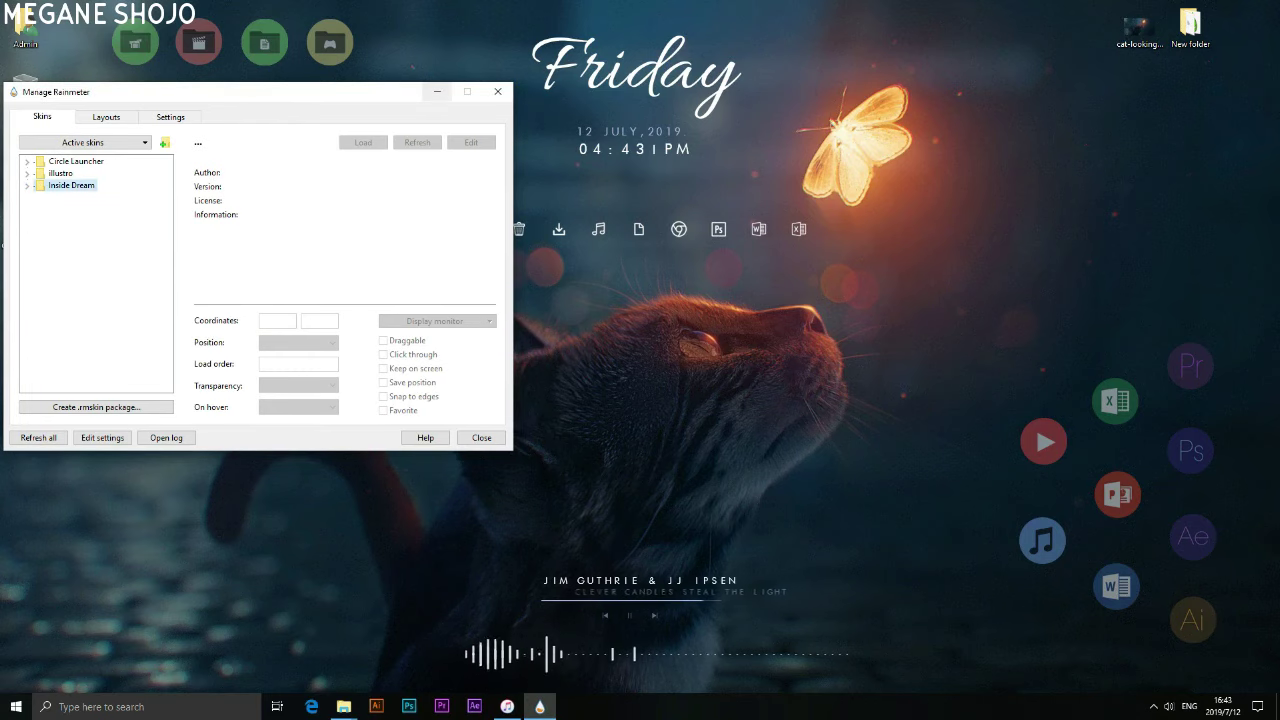
Minimize the skin manager and install the TranslucentTaskbar 1.2.0 skin package from New folder on the desktop.
left_click(437, 92)
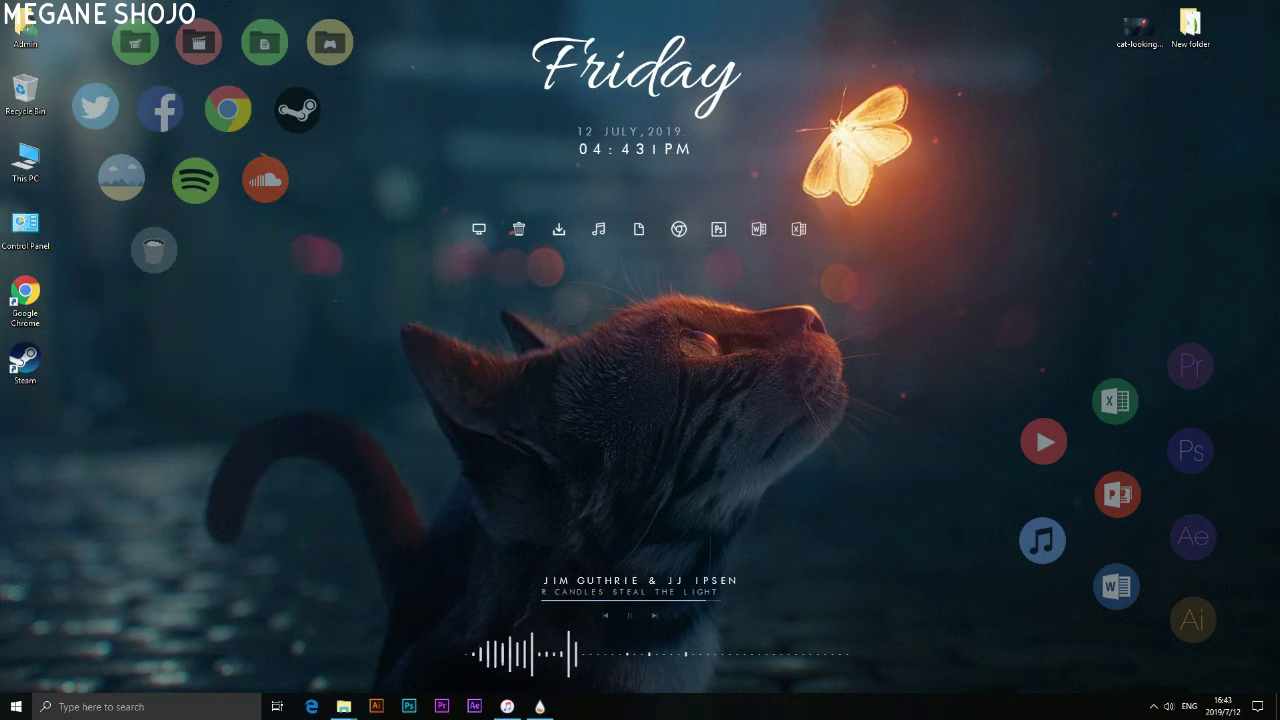
double_click(1190, 25)
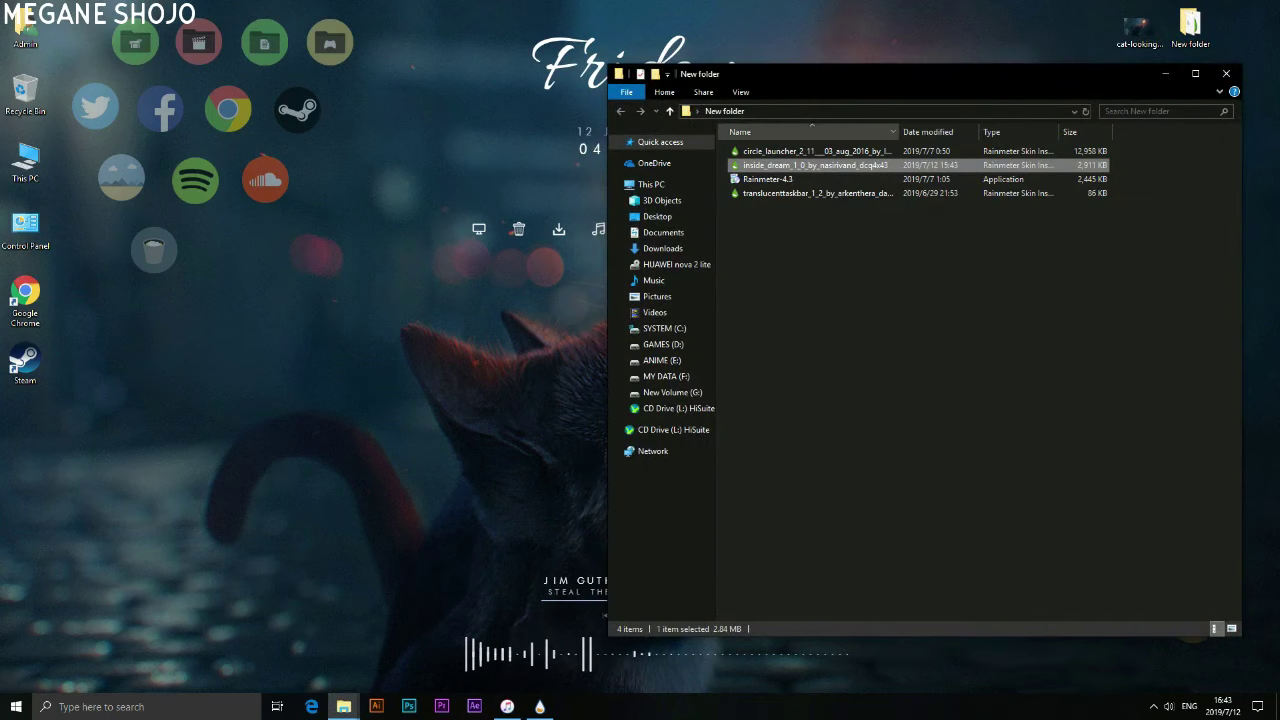
double_click(795, 193)
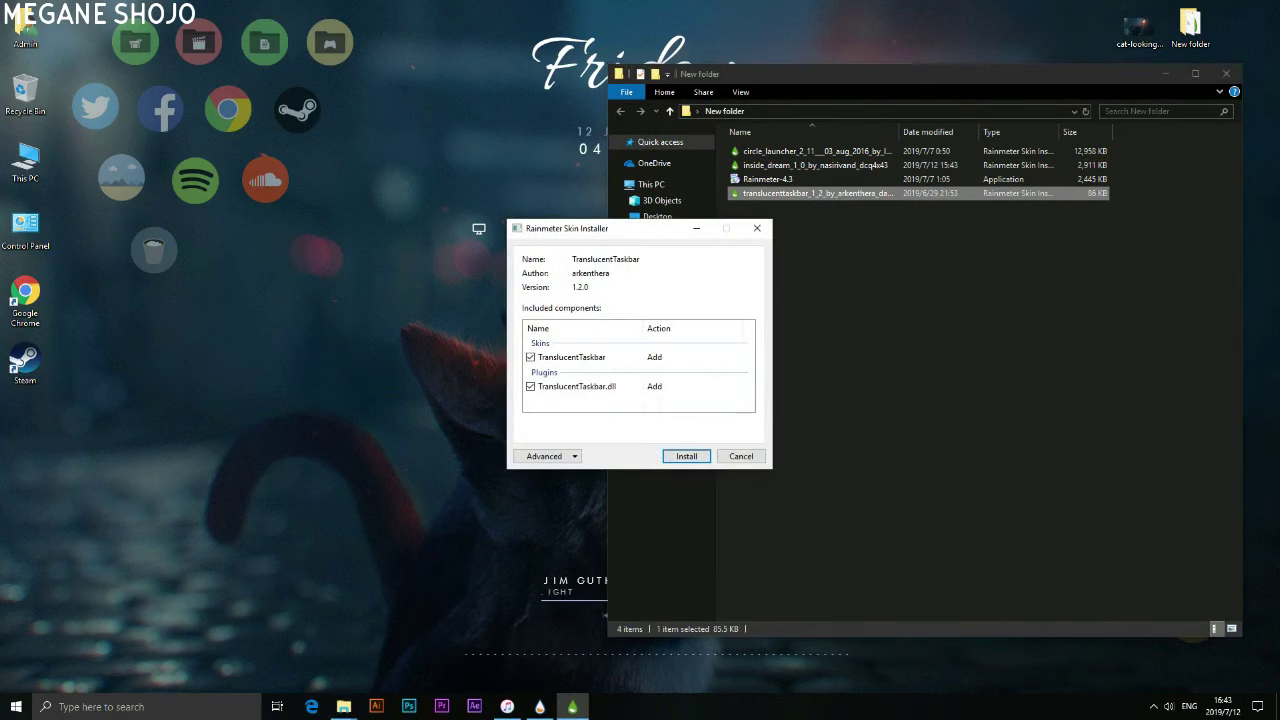
left_click(686, 456)
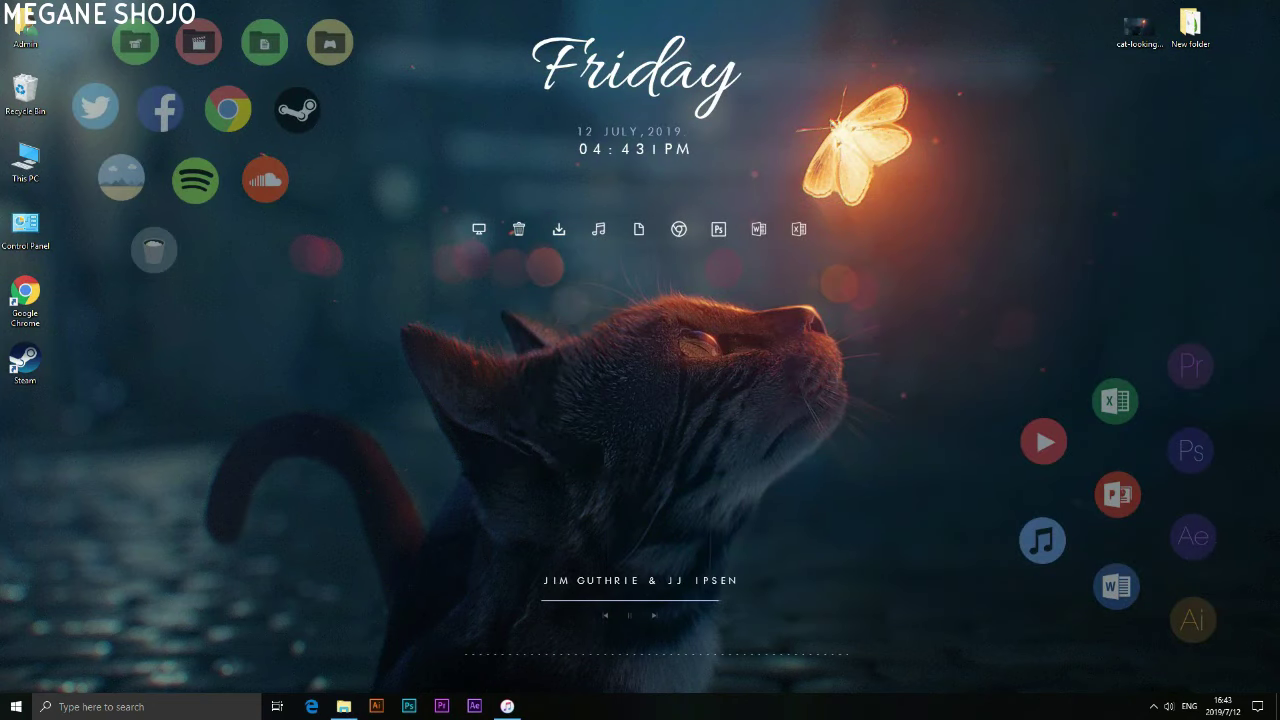
Unlock the taskbar and replace its search box with the search icon.
right_click(587, 701)
left_click(640, 663)
right_click(603, 706)
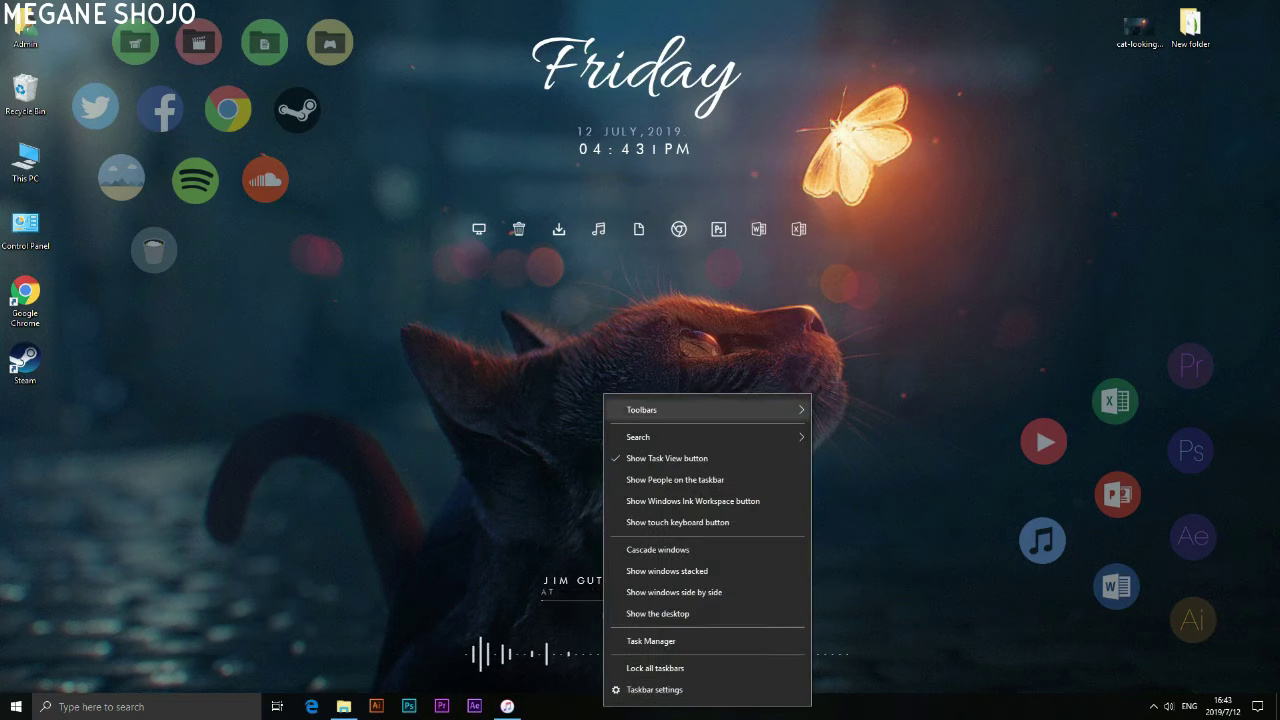
mouse_move(700, 410)
mouse_move(700, 437)
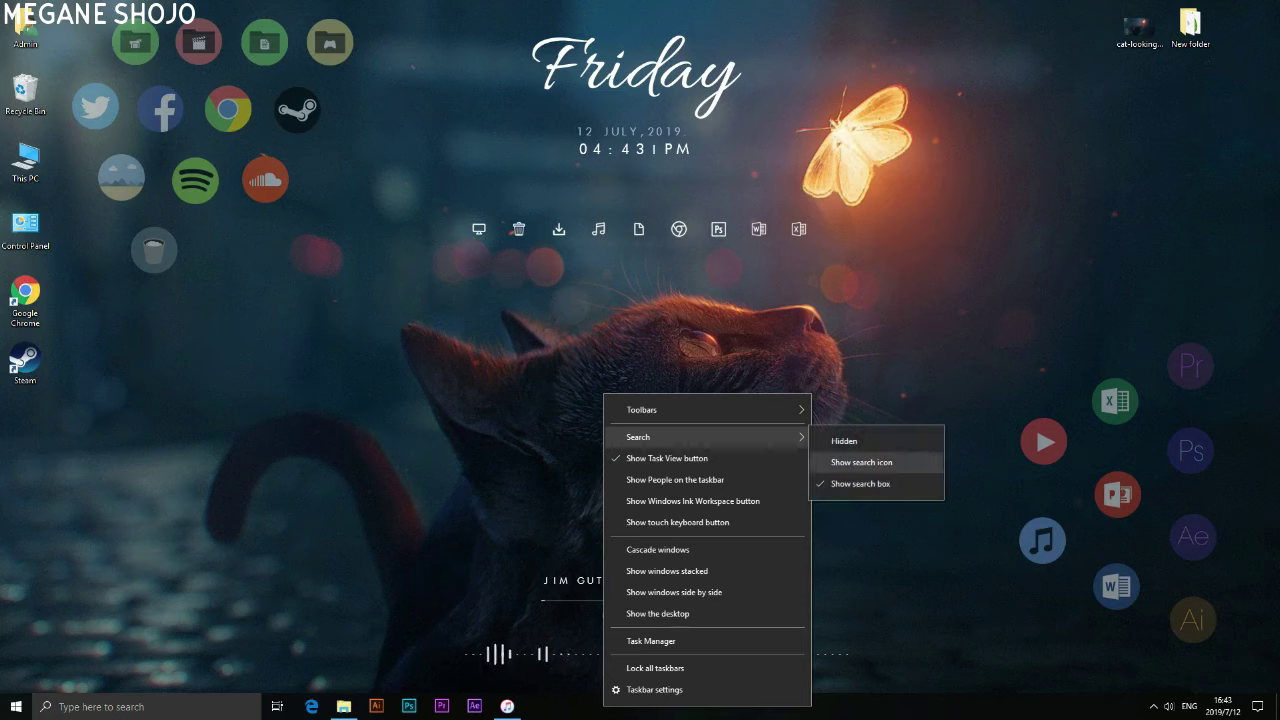
left_click(861, 462)
Add the Links toolbar to the taskbar and move it ahead of the app icons so they sit in the centre.
right_click(679, 706)
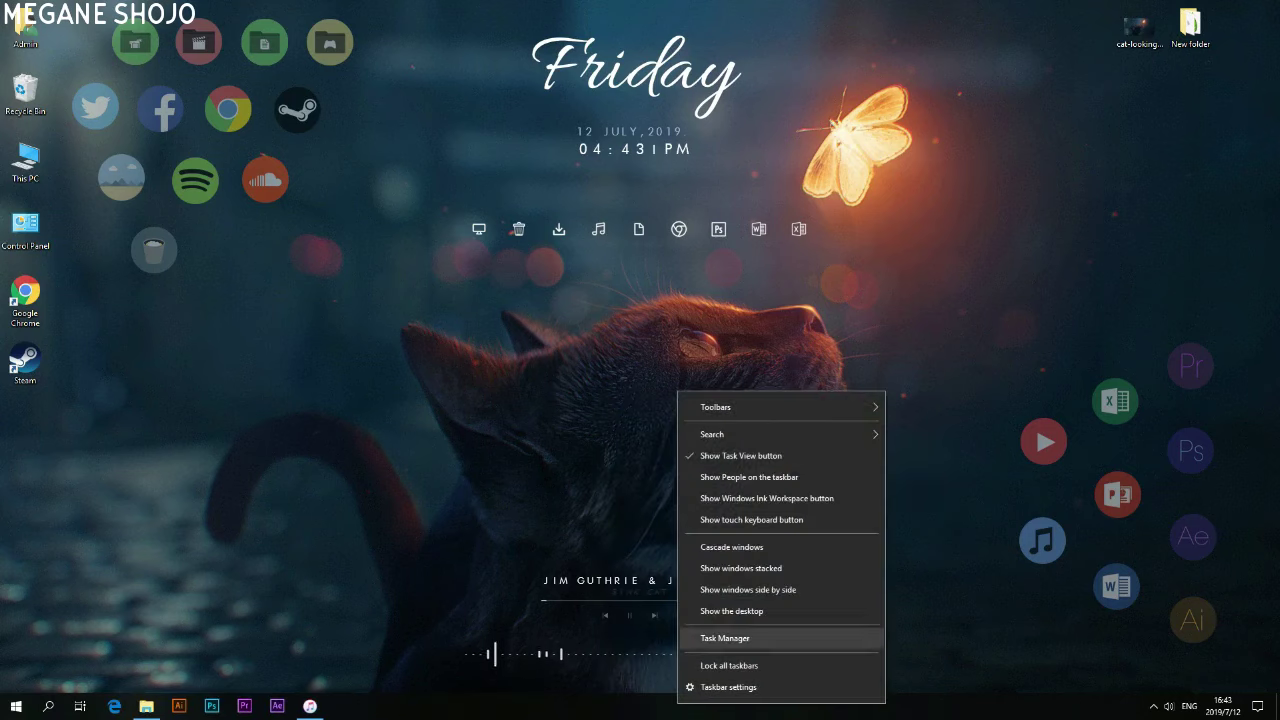
mouse_move(720, 407)
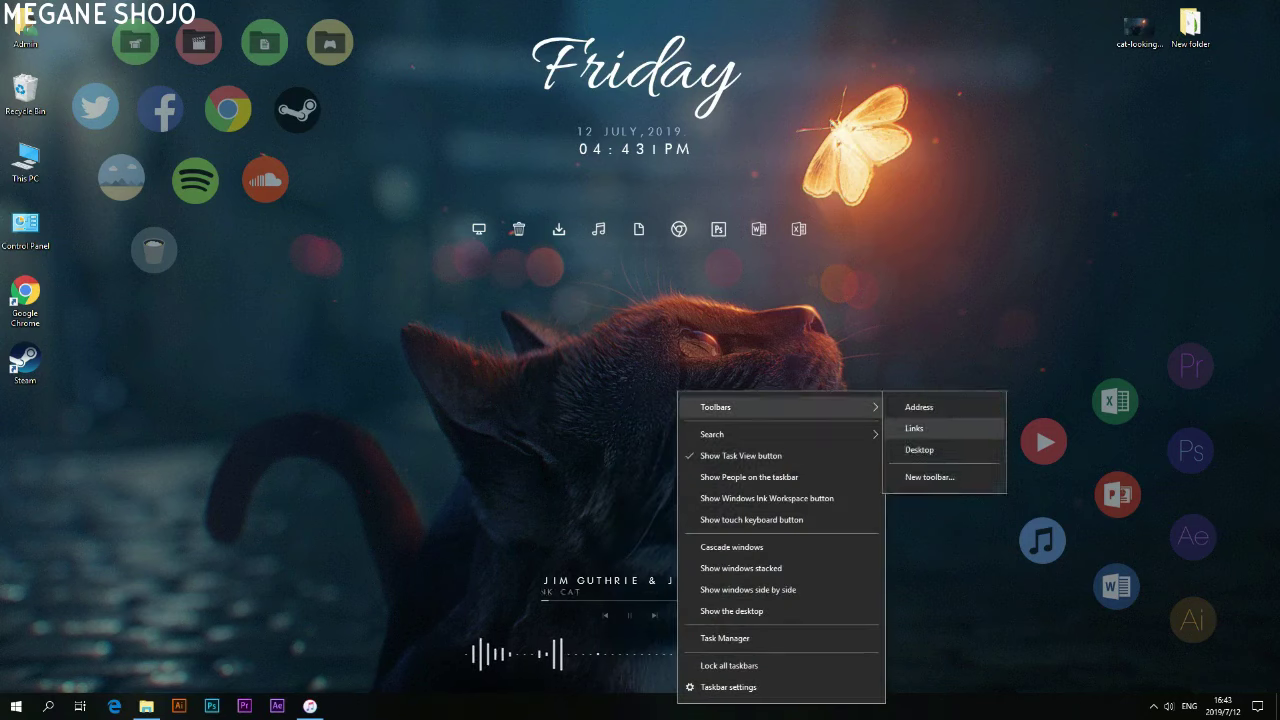
left_click(912, 427)
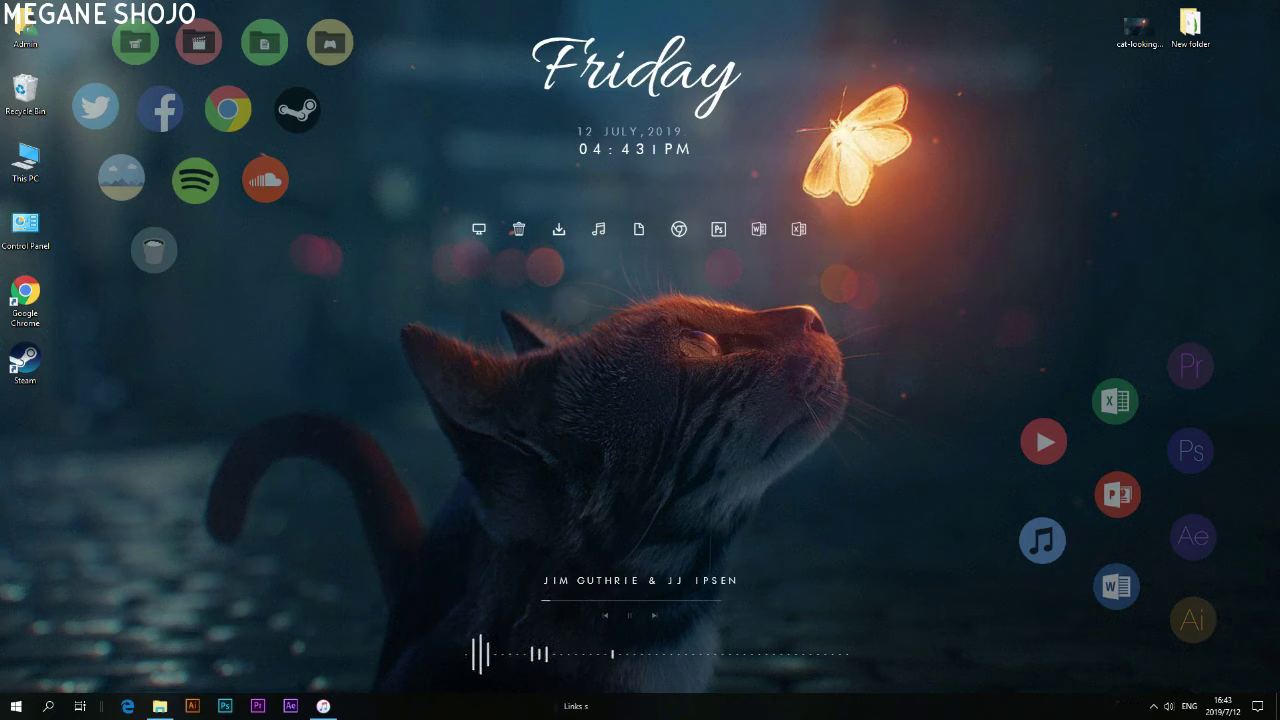
left_click_drag(214, 706, 102, 706)
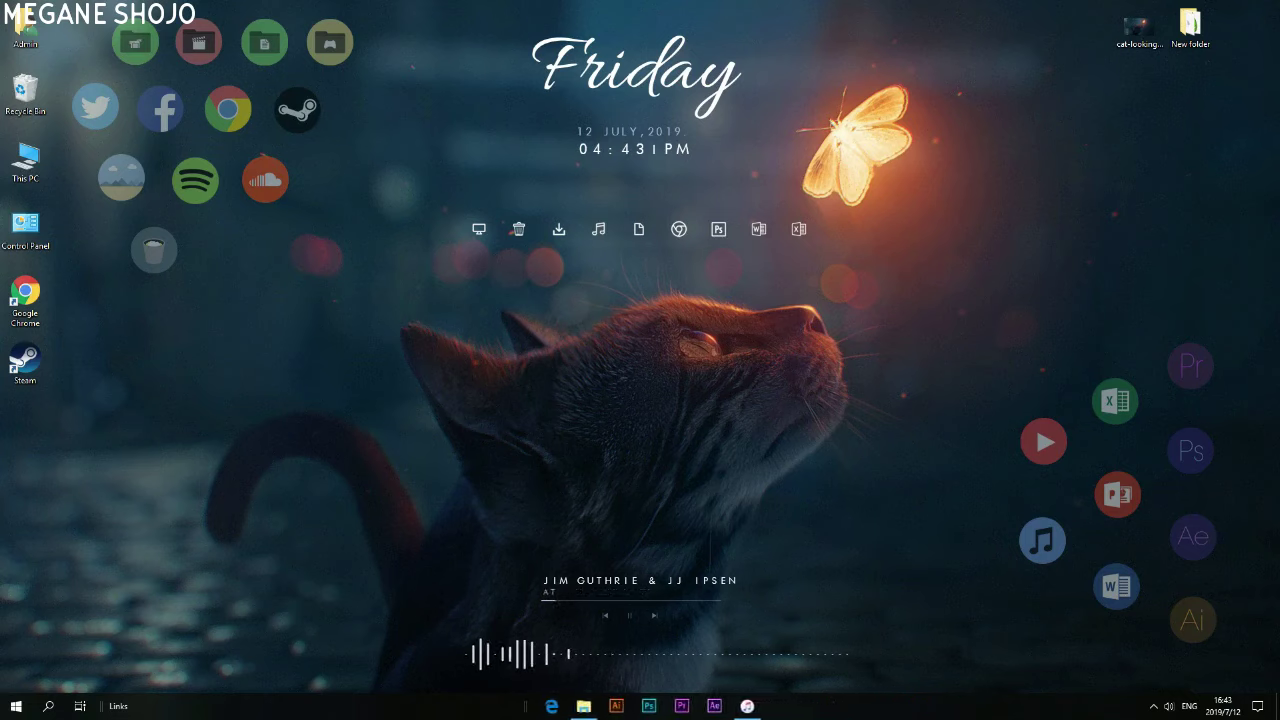
Hide the Links toolbar's text and title, and lock all taskbars.
right_click(474, 712)
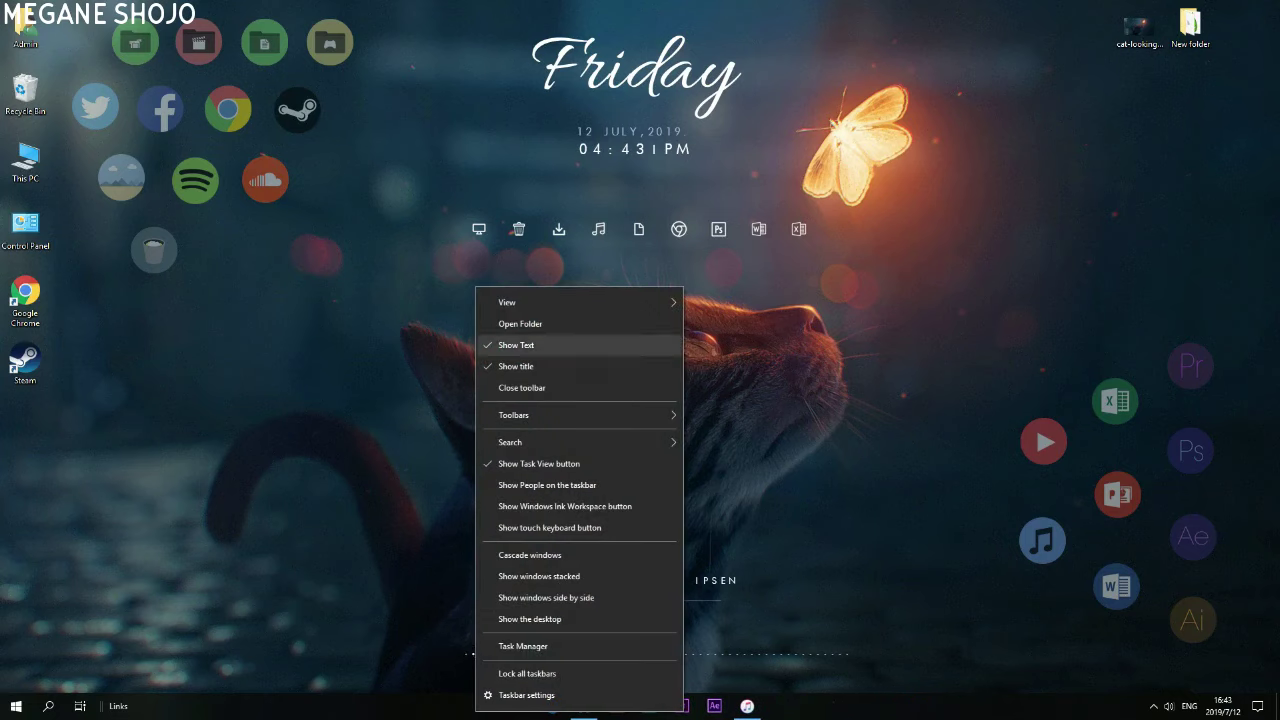
left_click(530, 346)
right_click(421, 709)
left_click(486, 361)
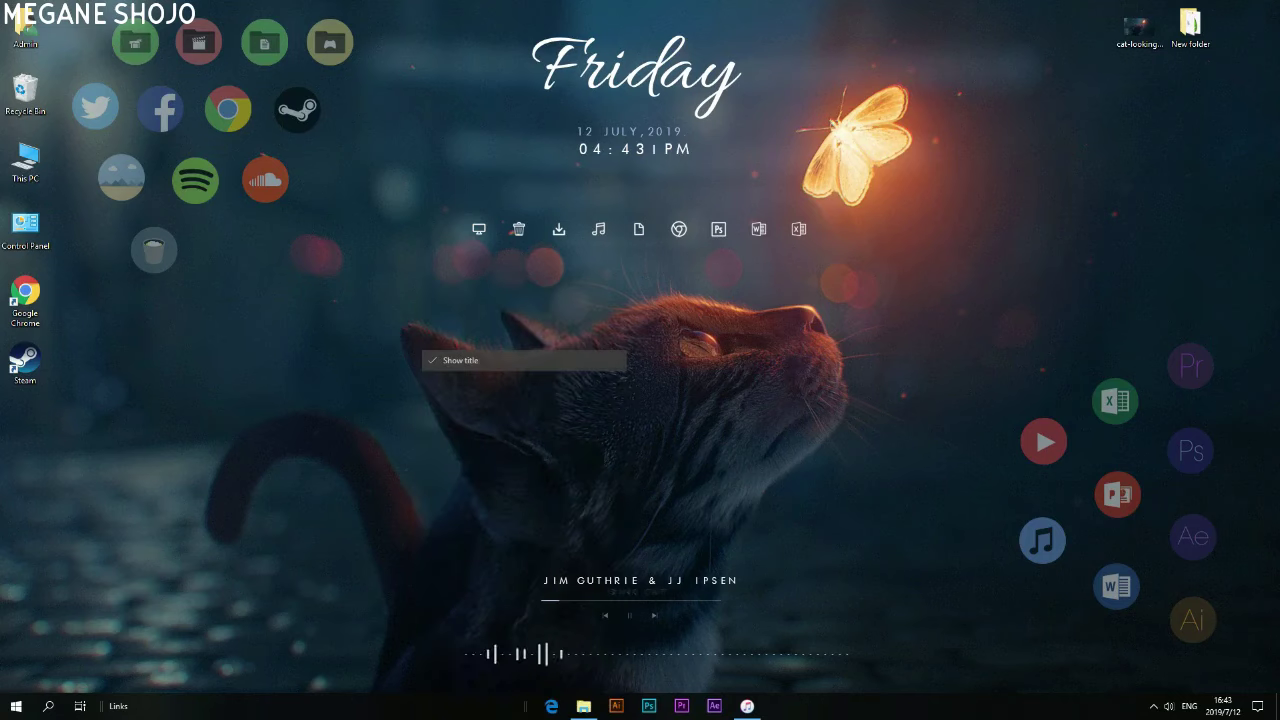
right_click(389, 710)
left_click(440, 672)
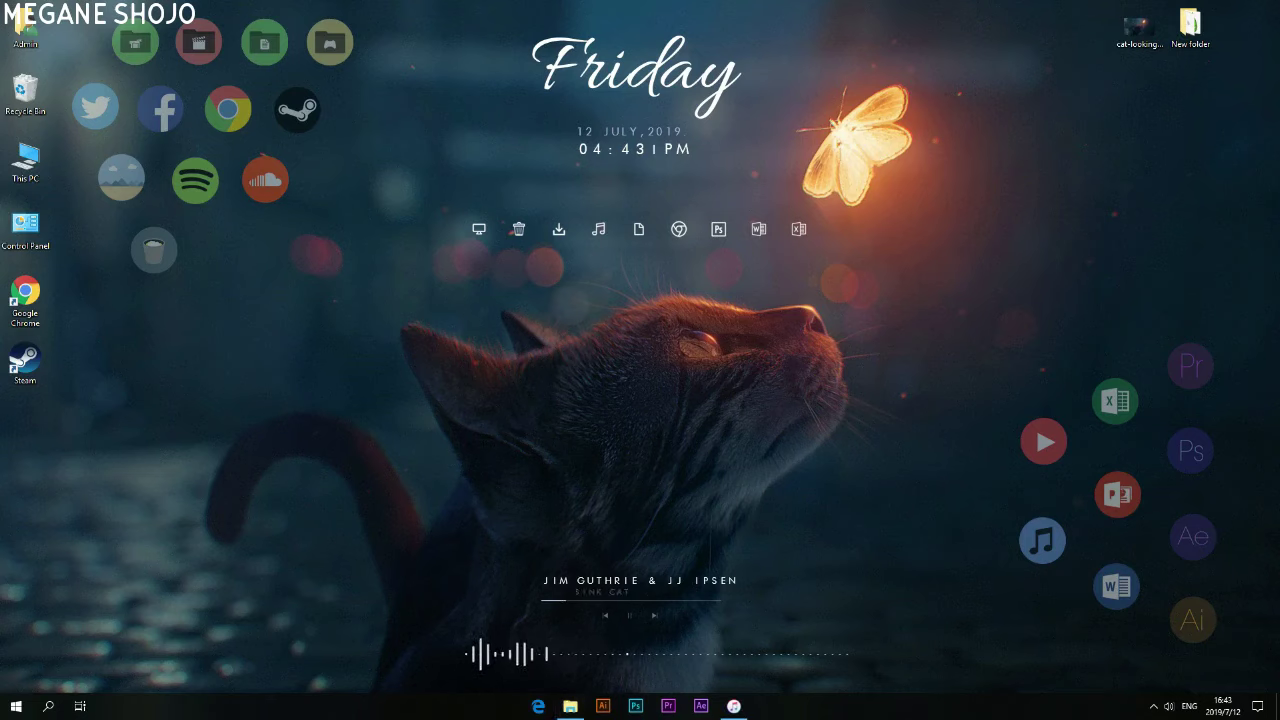
Load Sample.ini from the TranslucentTaskbar skin in Rainmeter and close the skin manager.
left_click(1153, 706)
left_click(1140, 680)
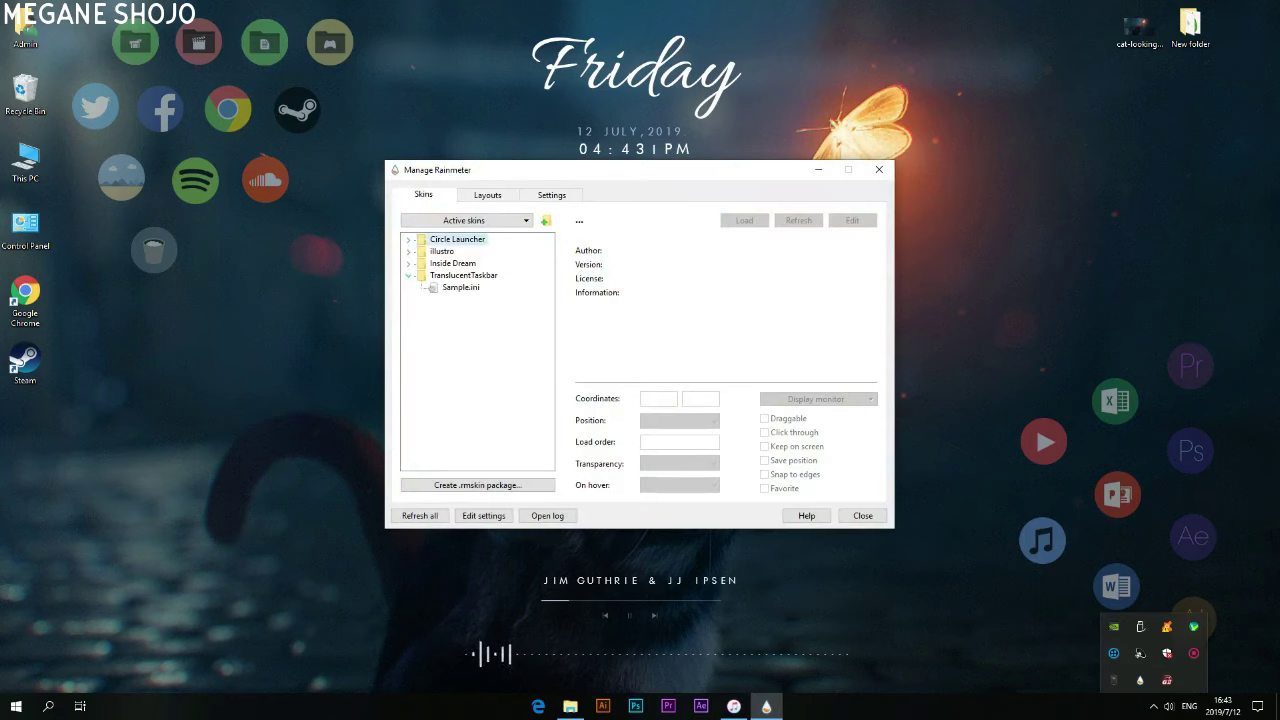
left_click(461, 288)
left_click(744, 220)
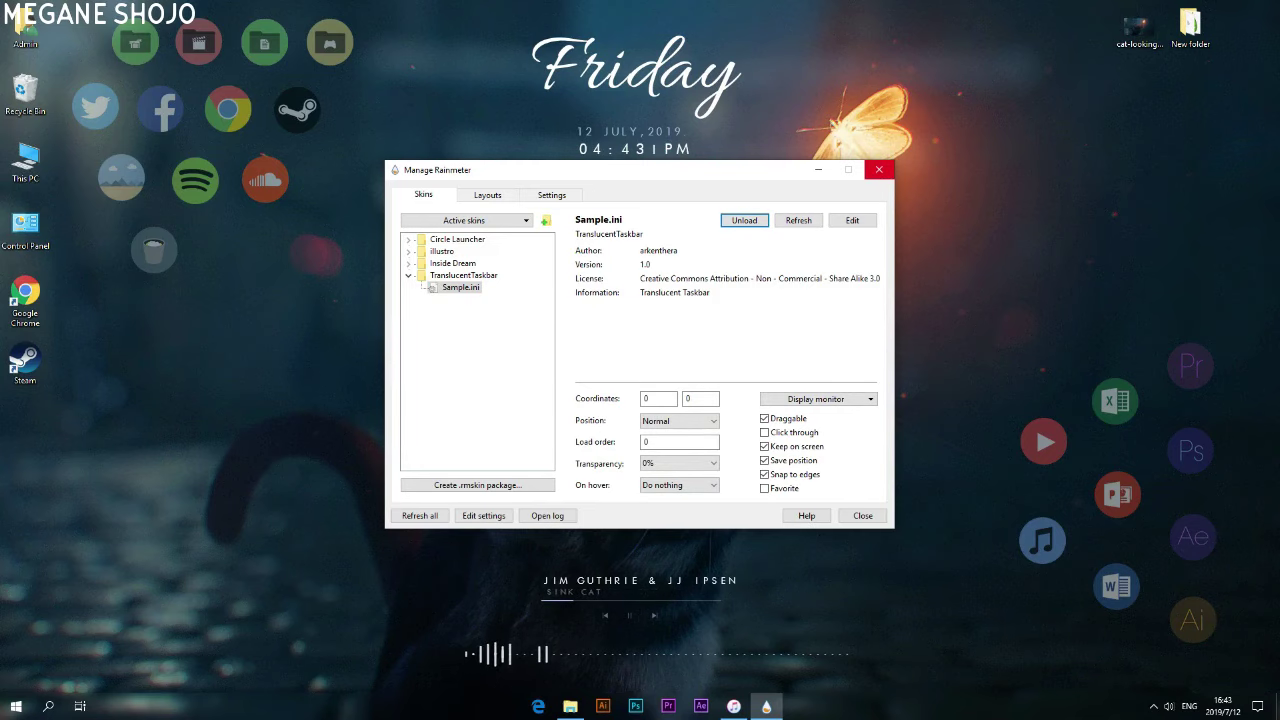
left_click(879, 169)
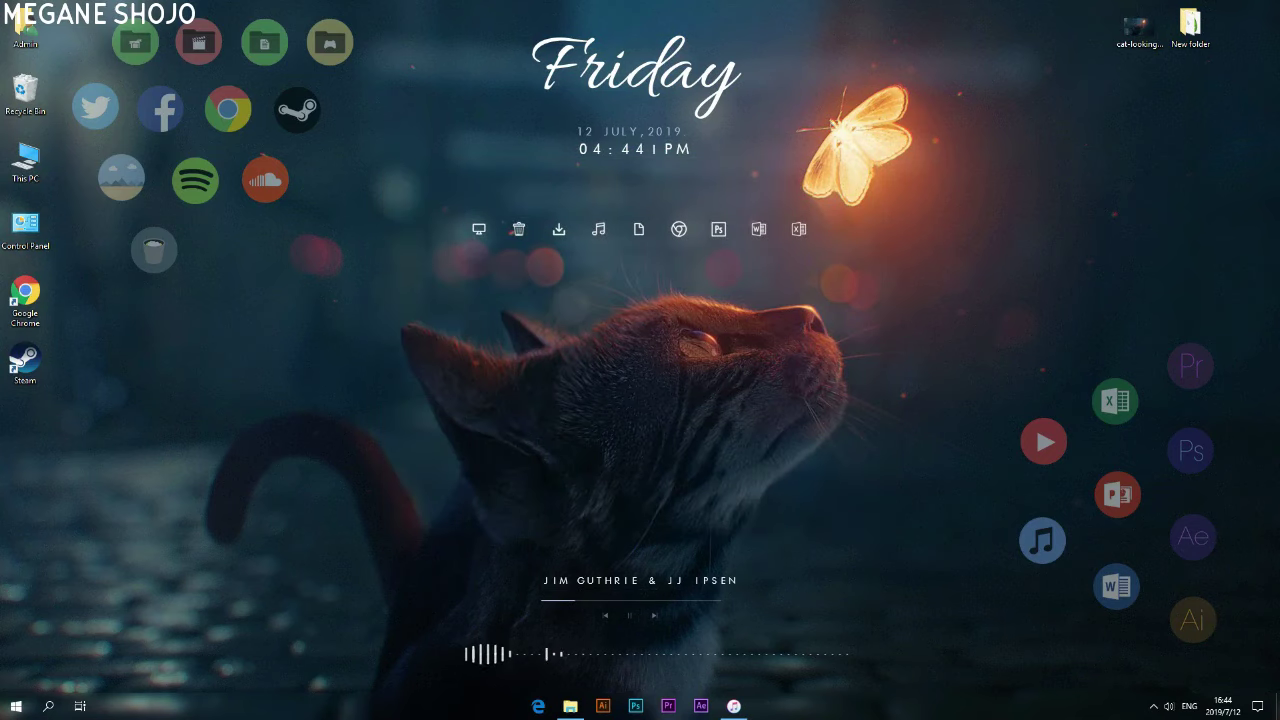
right_click(820, 706)
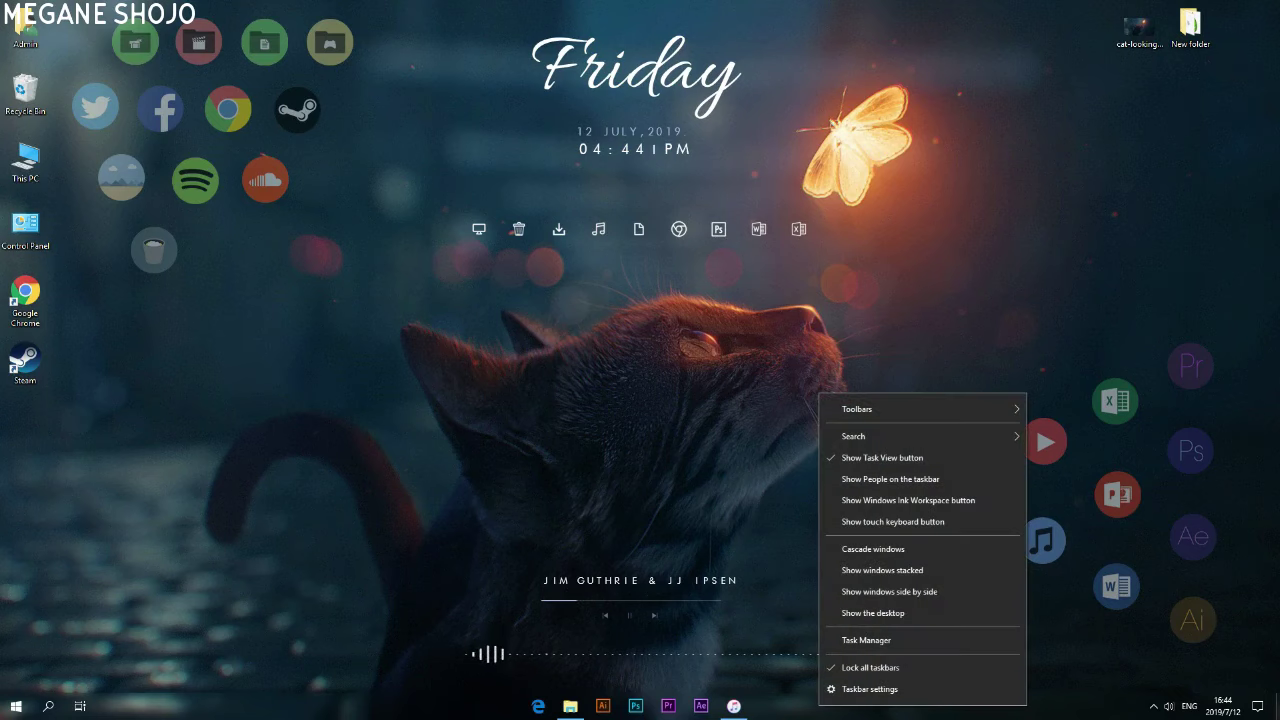
Disable dragging for all Rainmeter skins.
left_click(1153, 706)
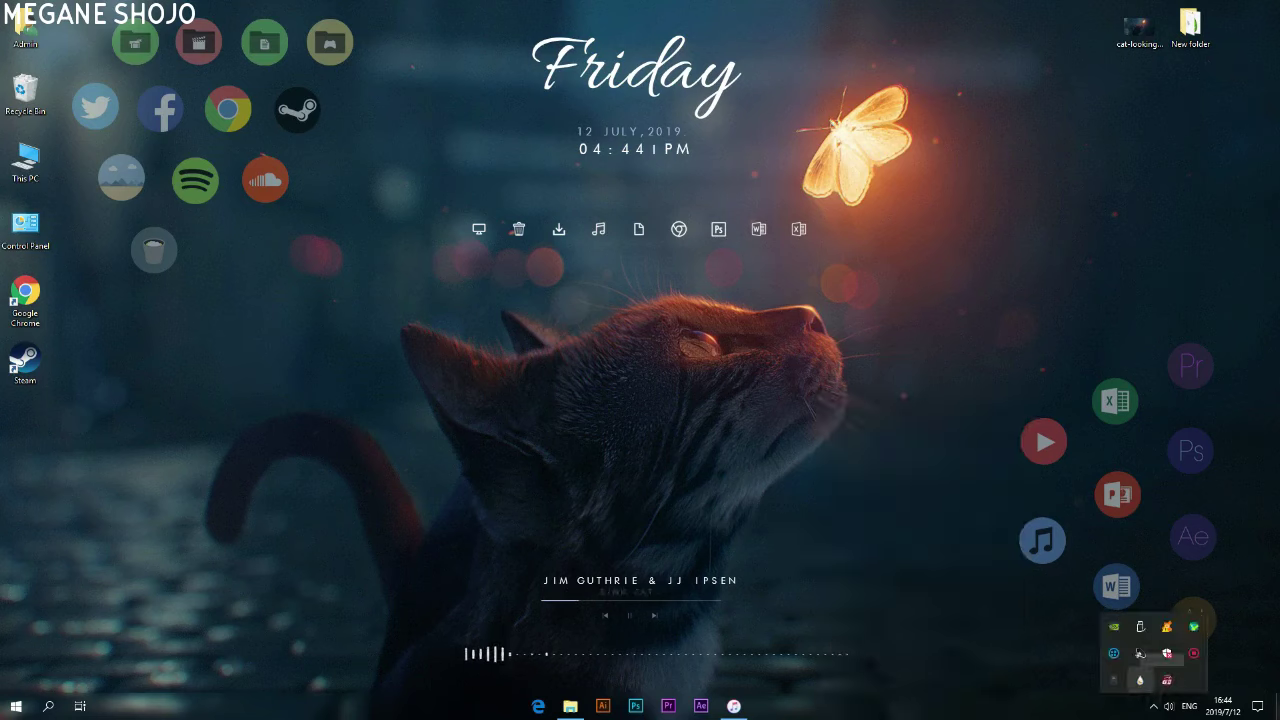
right_click(1140, 680)
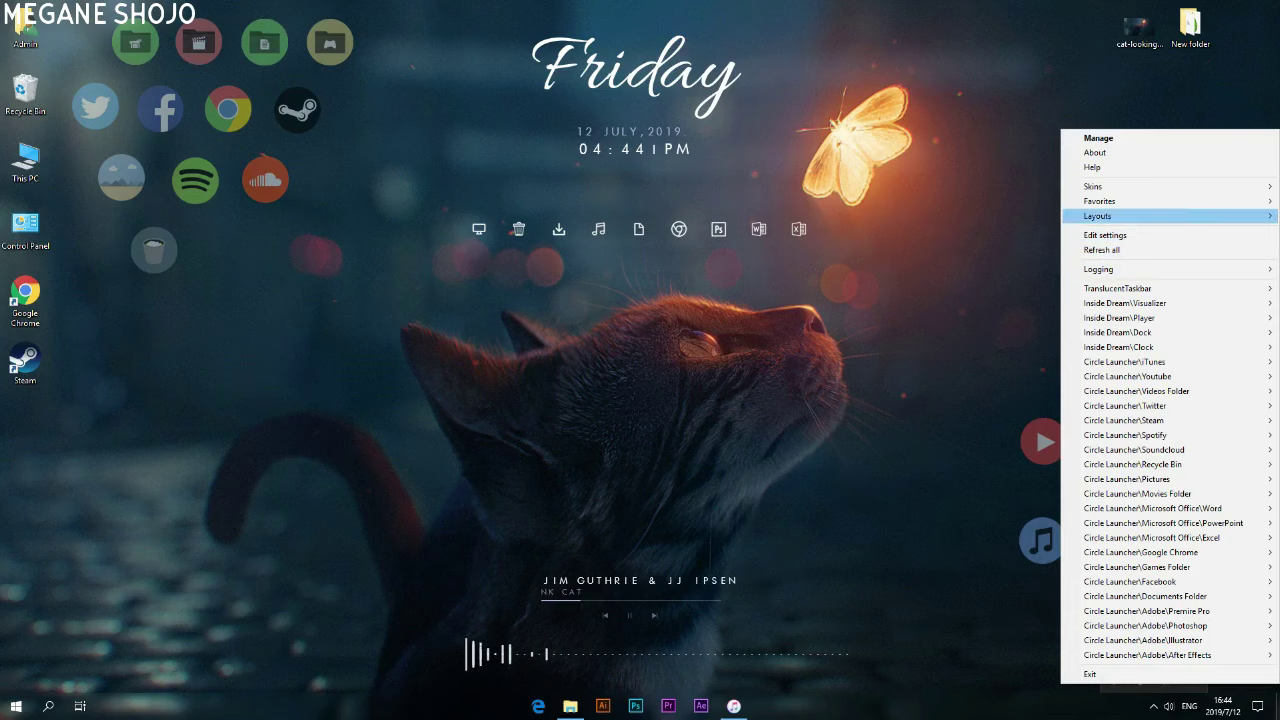
mouse_move(1095, 186)
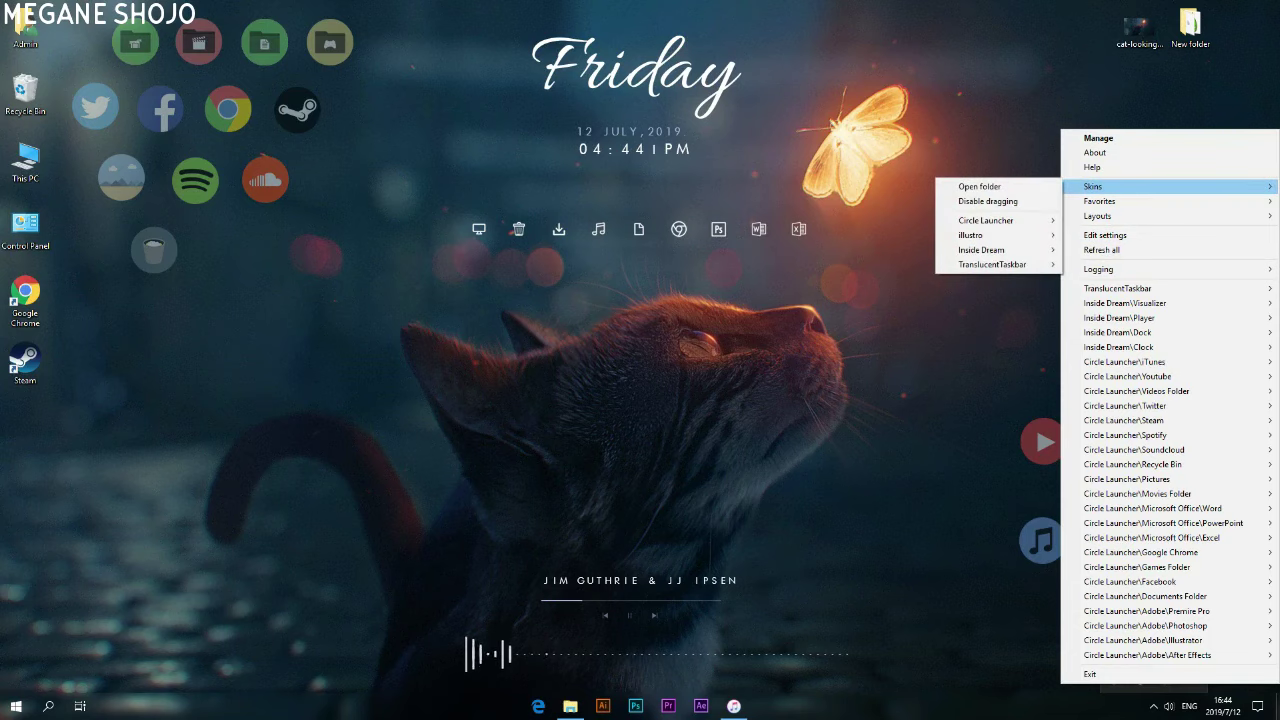
left_click(988, 201)
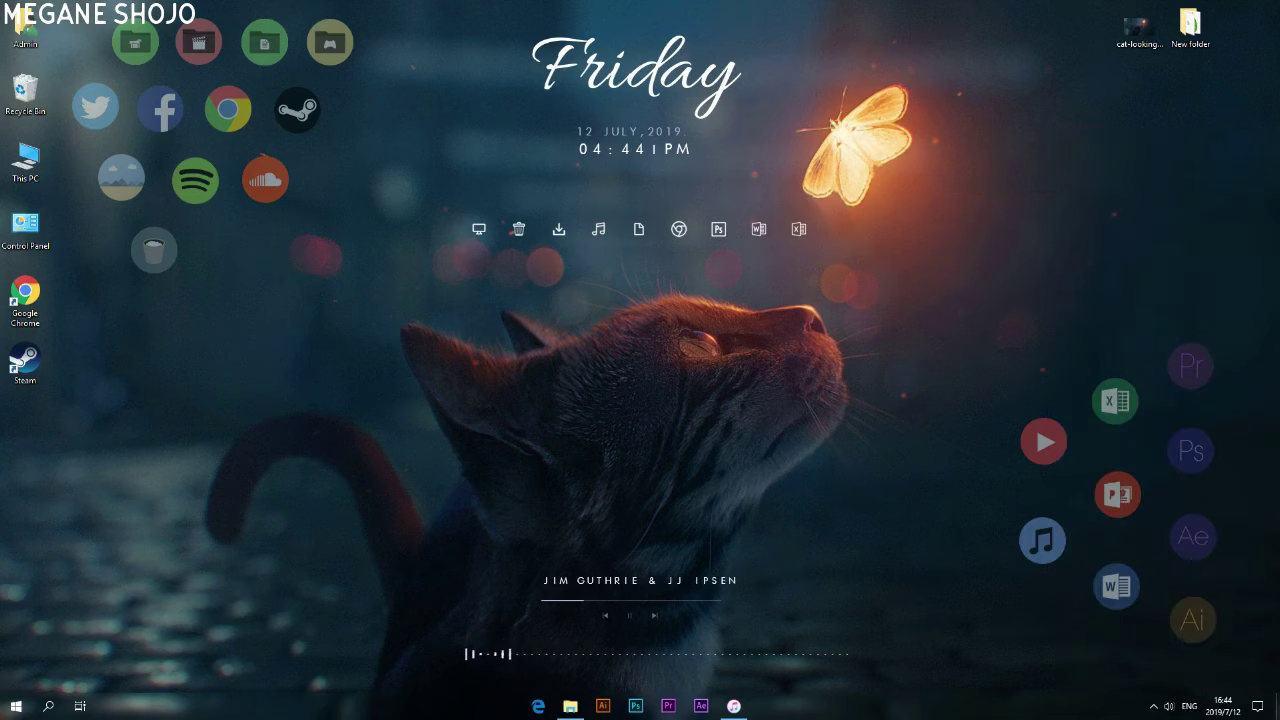
Turn off Show desktop icons to hide the regular desktop icons.
right_click(973, 220)
mouse_move(1050, 229)
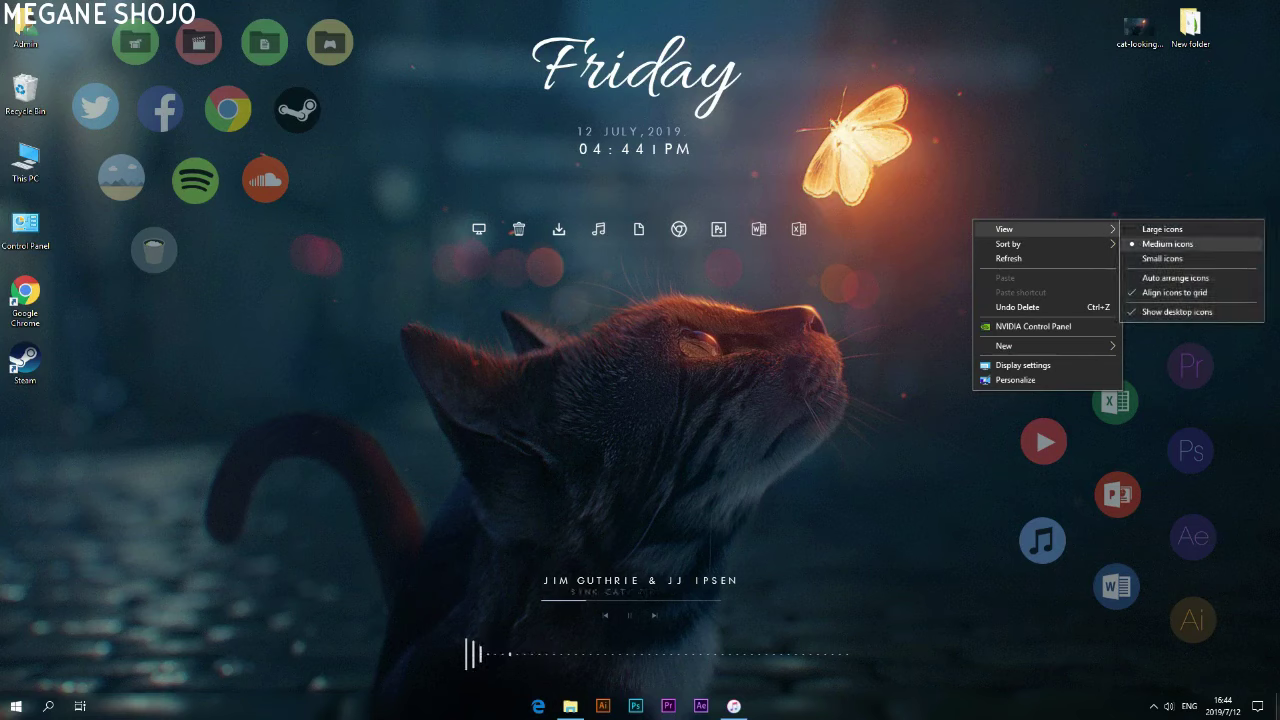
left_click(1177, 311)
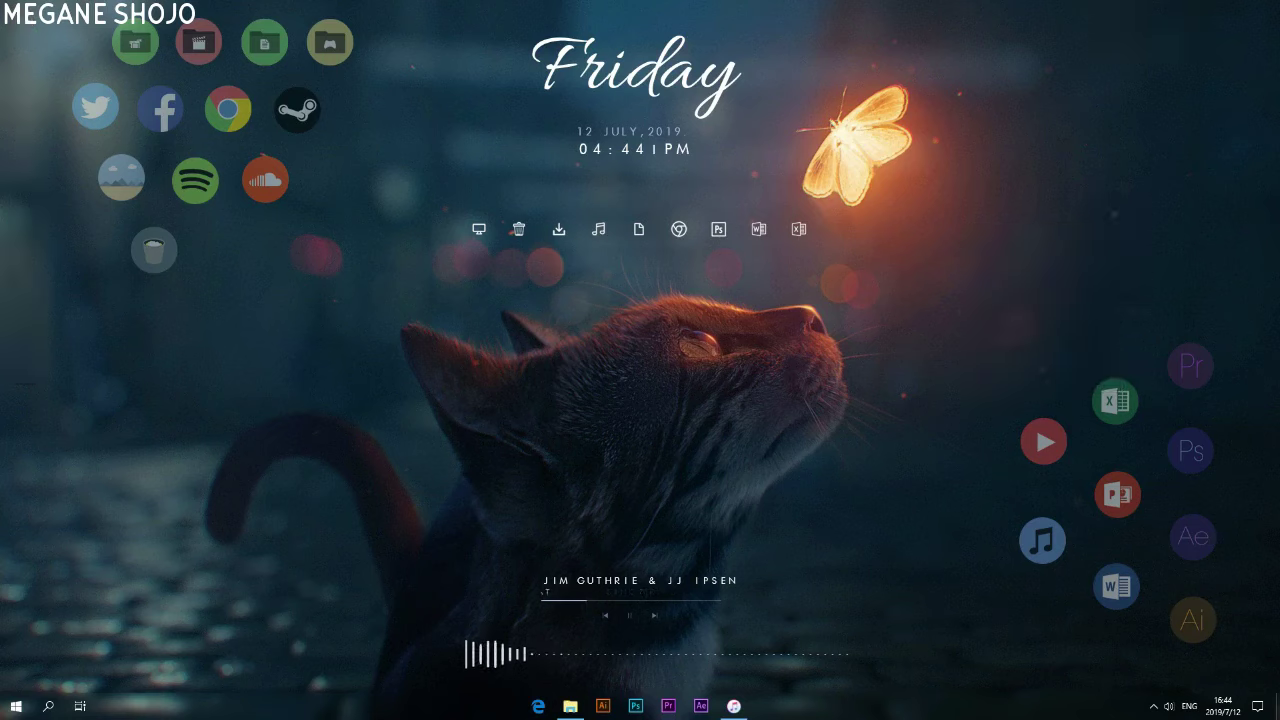